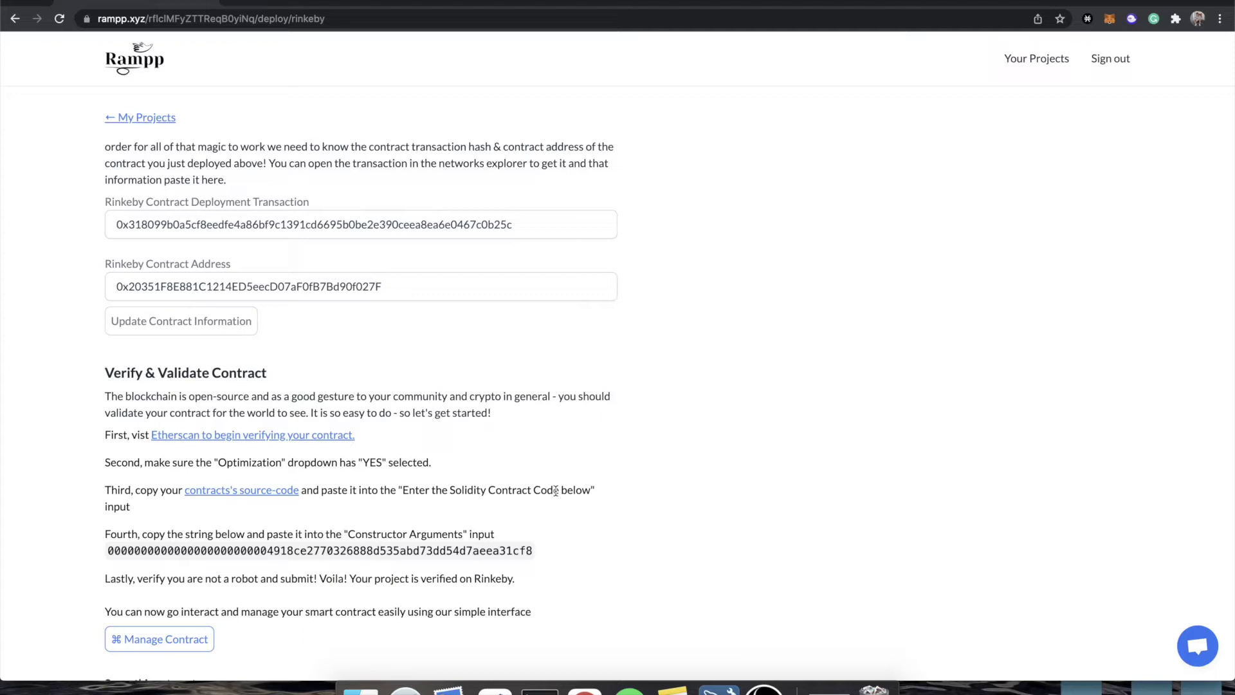
- Scroll the project page and open the contract's management dashboard
scroll(450, 450, "up", 5)
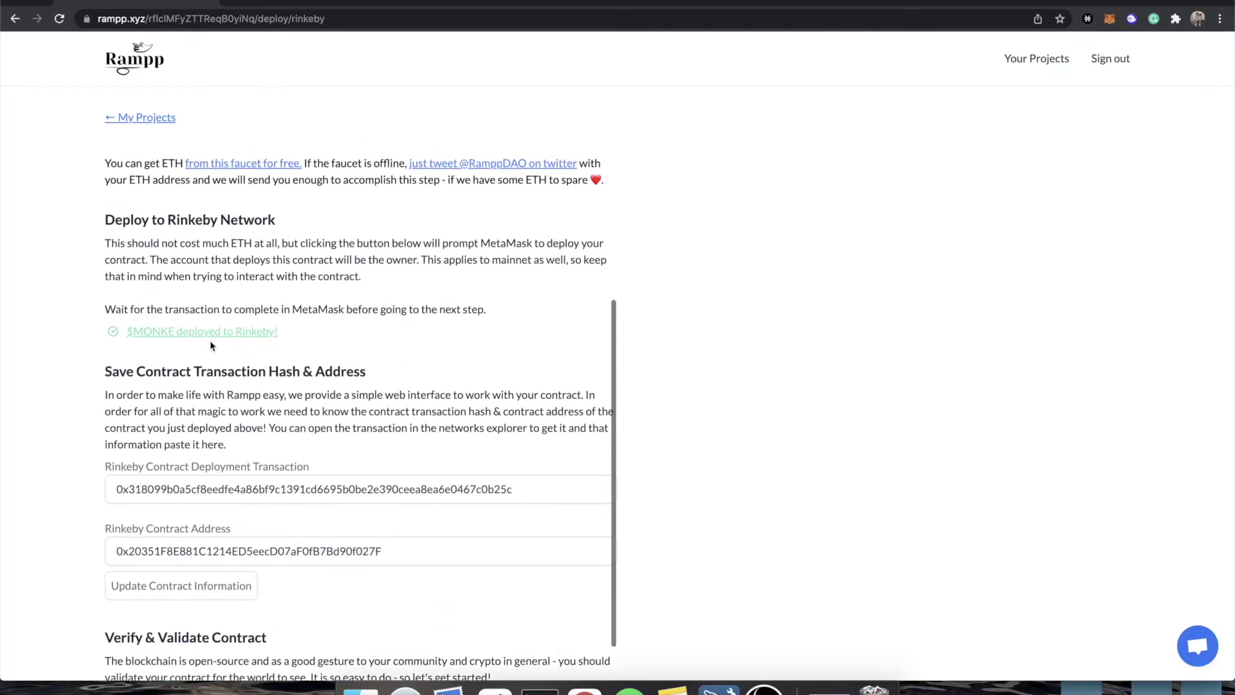
scroll(384, 411, "down", 2)
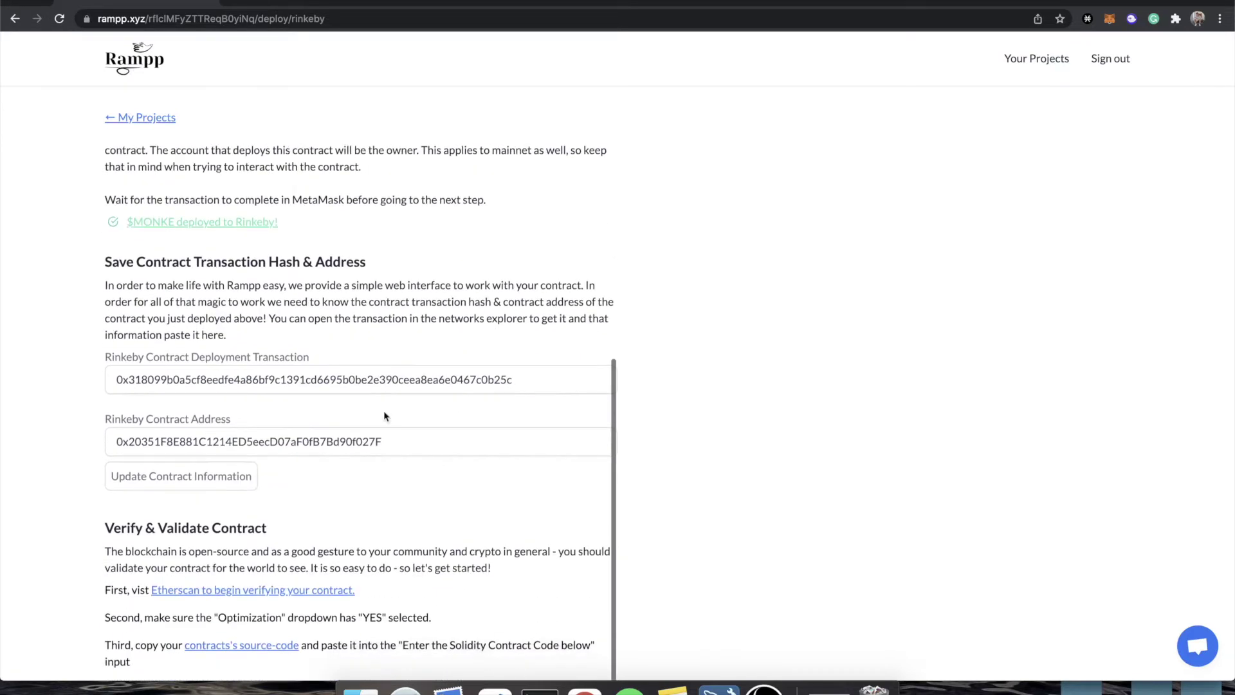
scroll(324, 444, "down", 3)
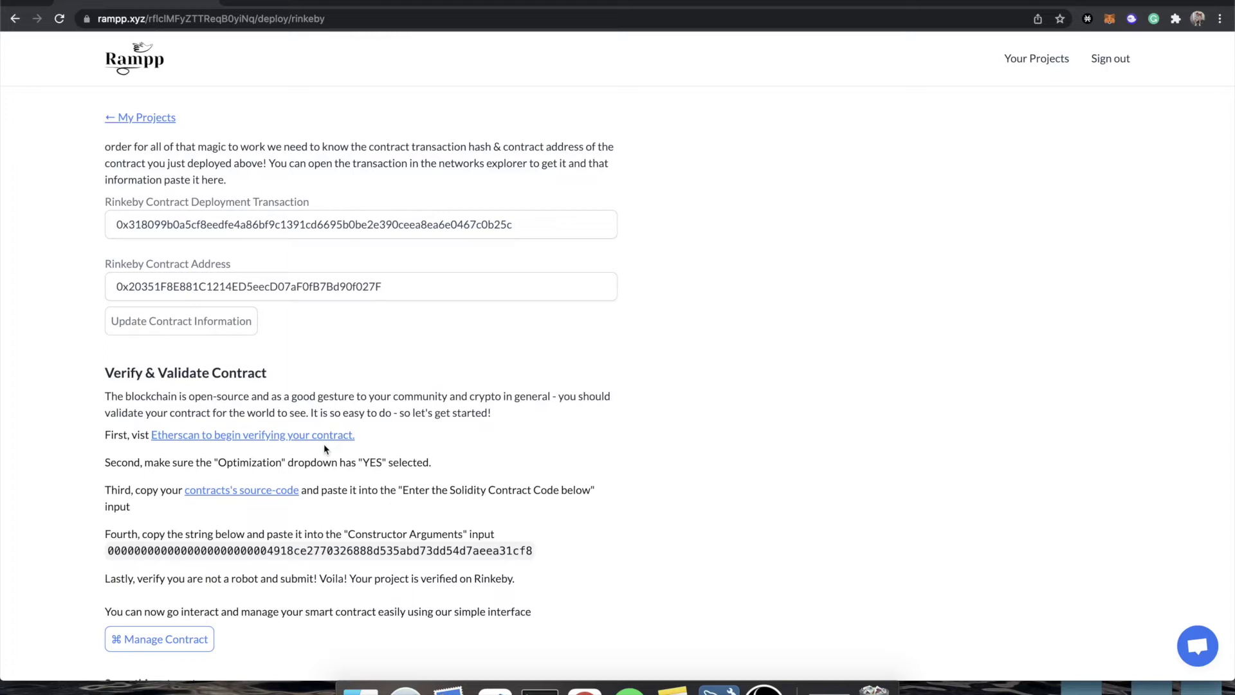
scroll(325, 449, "down", 2)
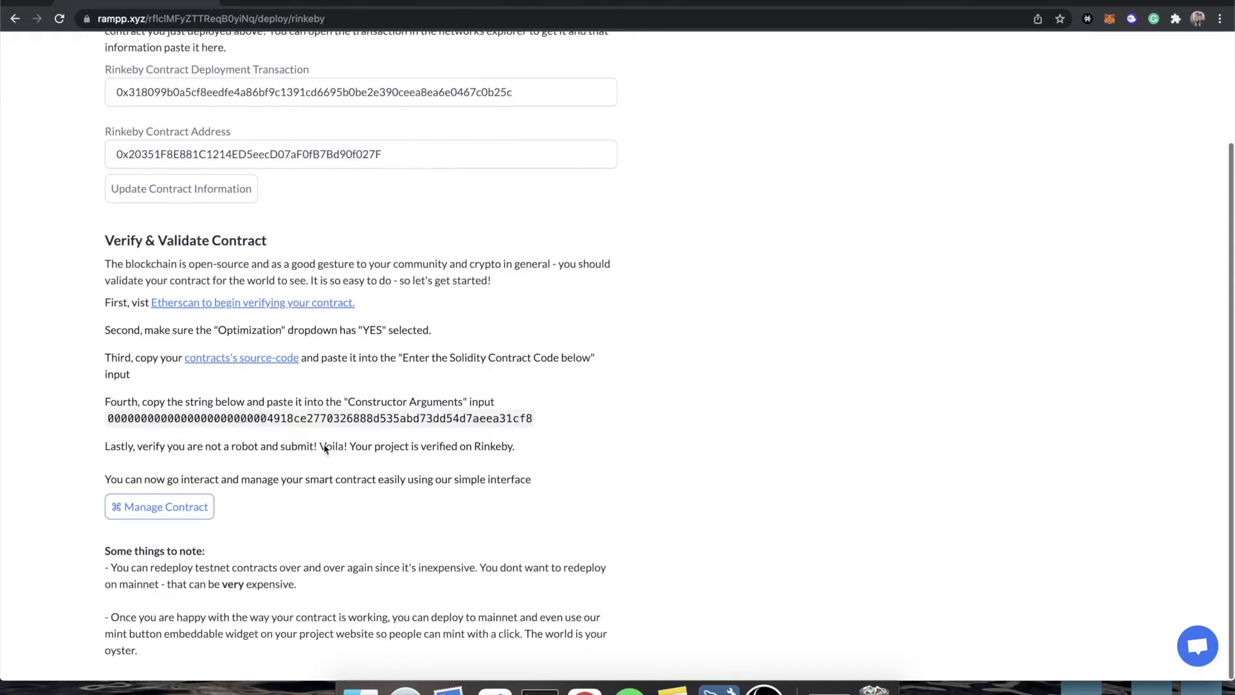
left_click(165, 514)
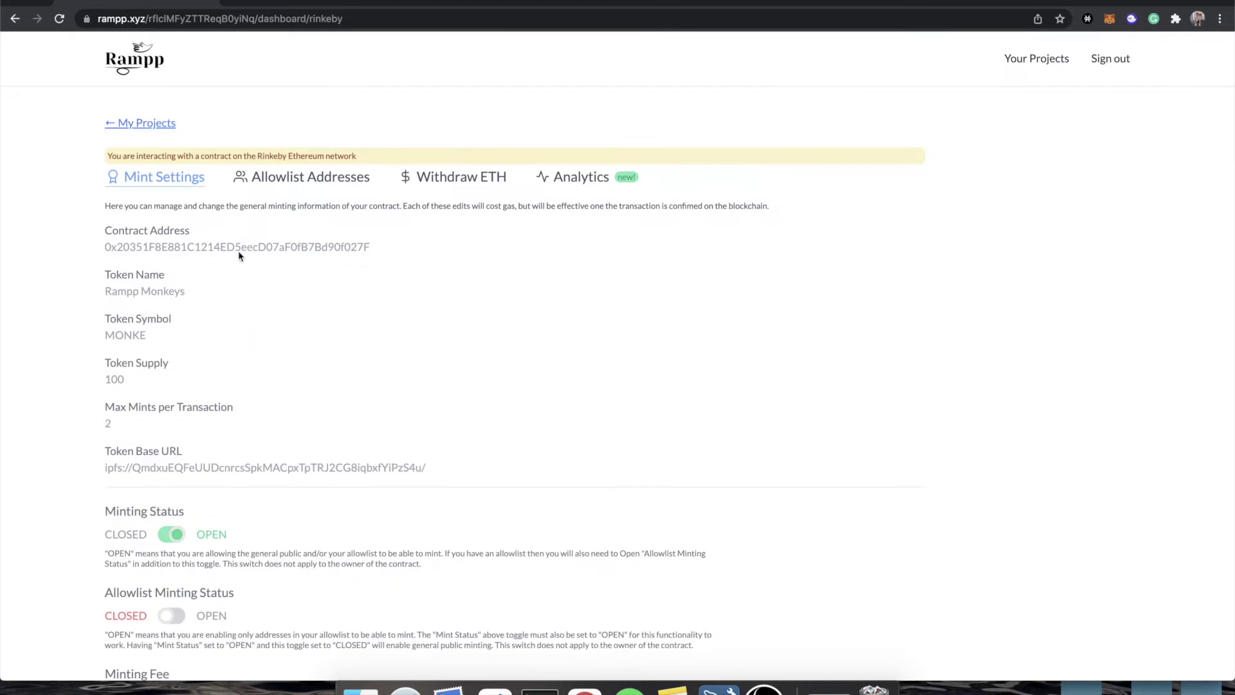
- Return to Your Projects and open the Rampp Monkeys Rinkeby dashboard's Mint Settings
left_click(139, 61)
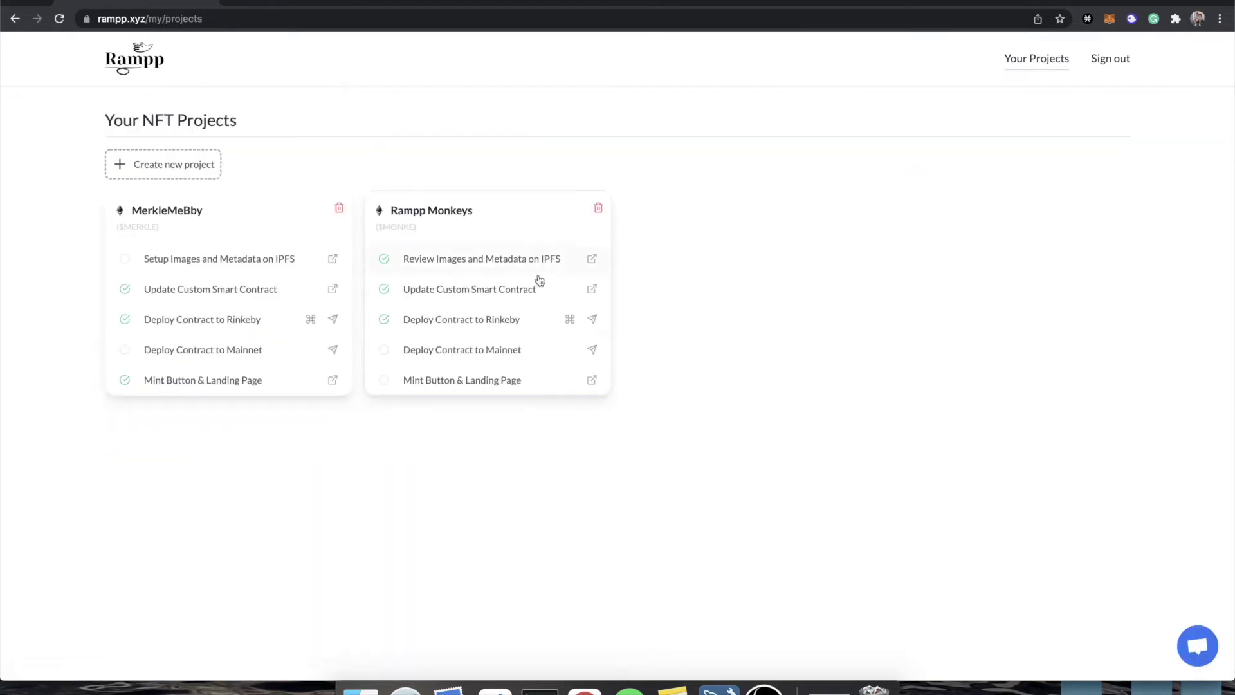
left_click(570, 320)
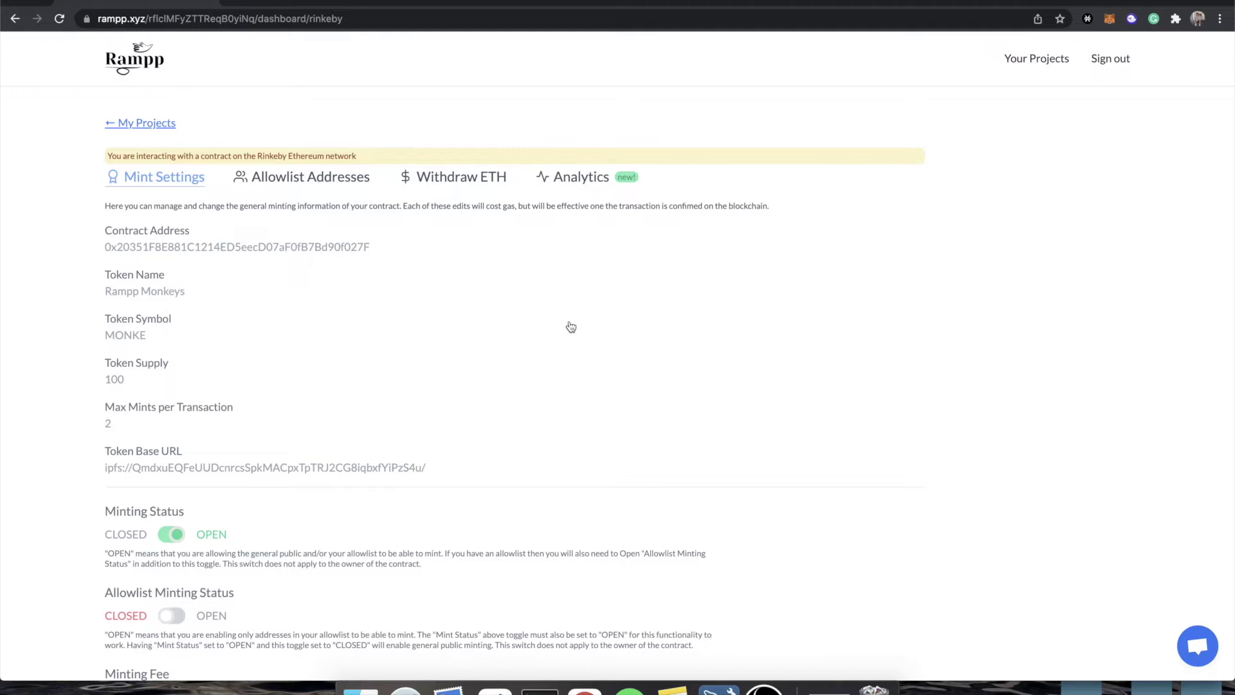
scroll(570, 326, "down", 5)
scroll(571, 327, "up", 5)
- Toggle public minting to closed, then reject the Stop Minting transaction so minting stays open
scroll(571, 327, "down", 5)
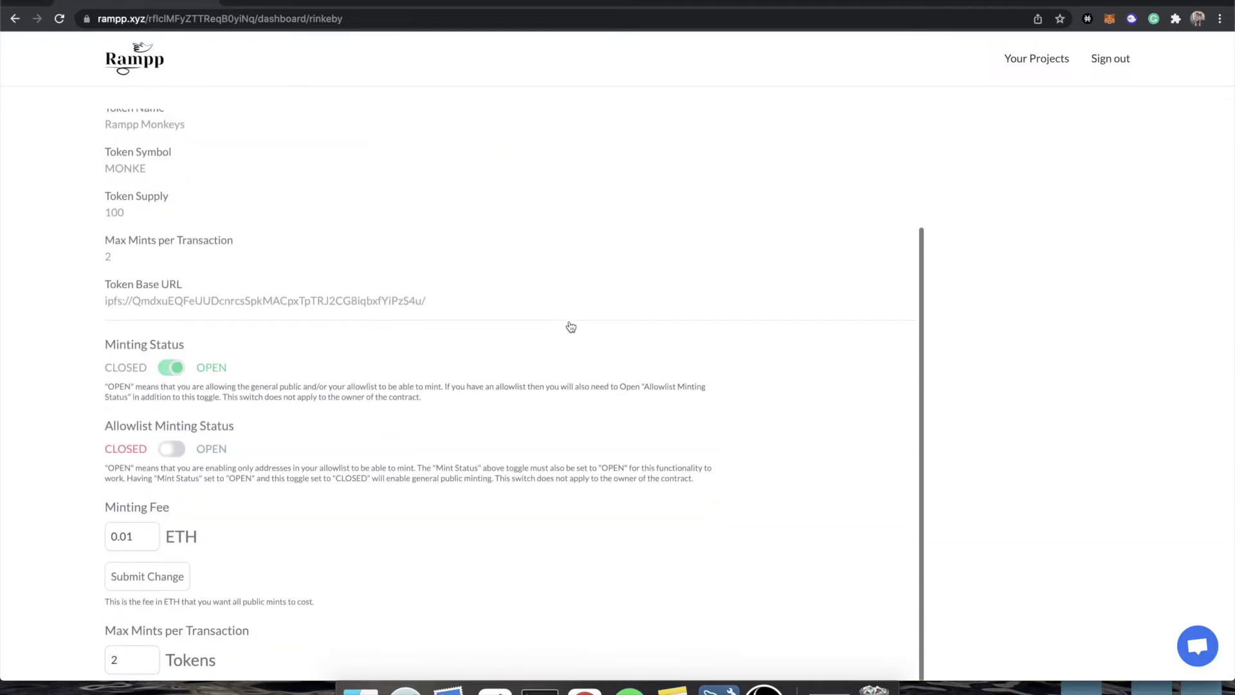
left_click(171, 369)
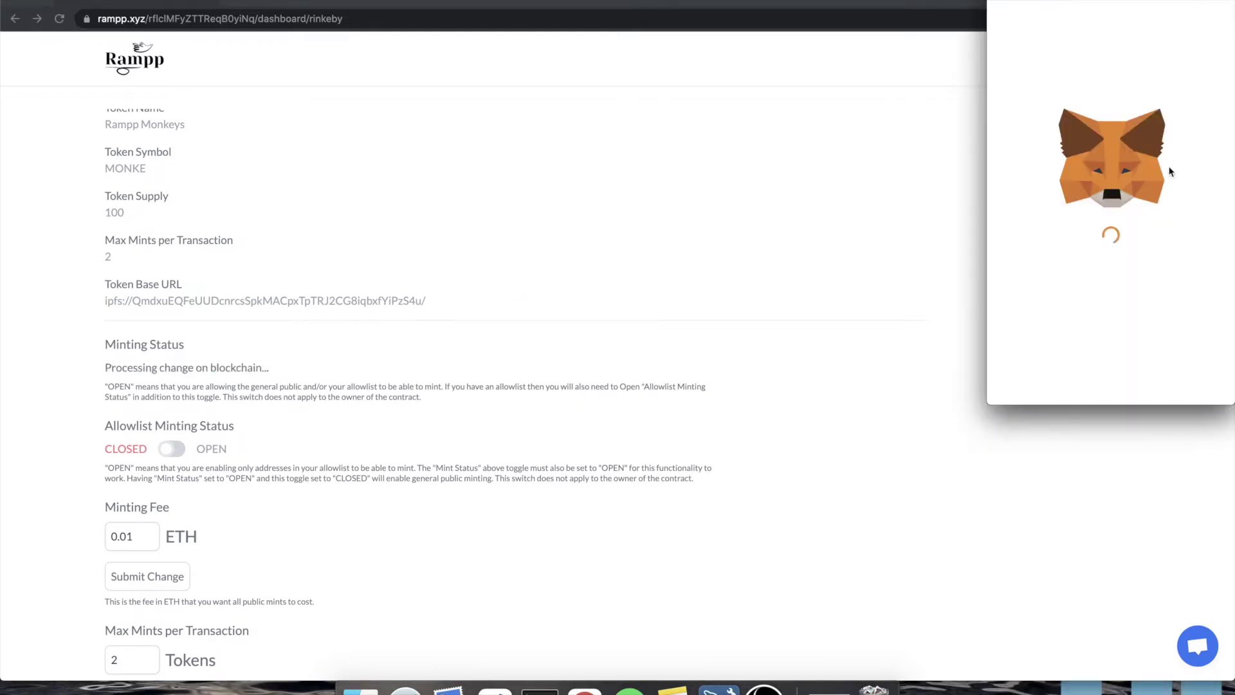
triple_click(1039, 152)
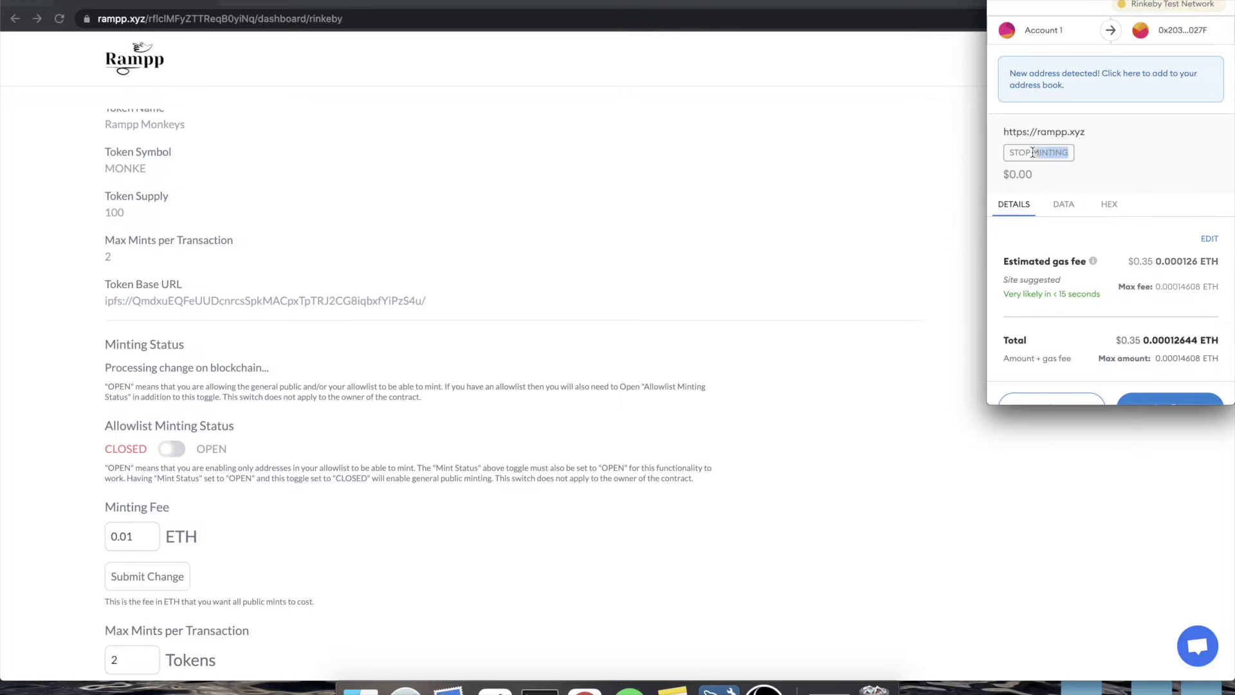
scroll(1055, 345, "down", 1)
left_click(1048, 377)
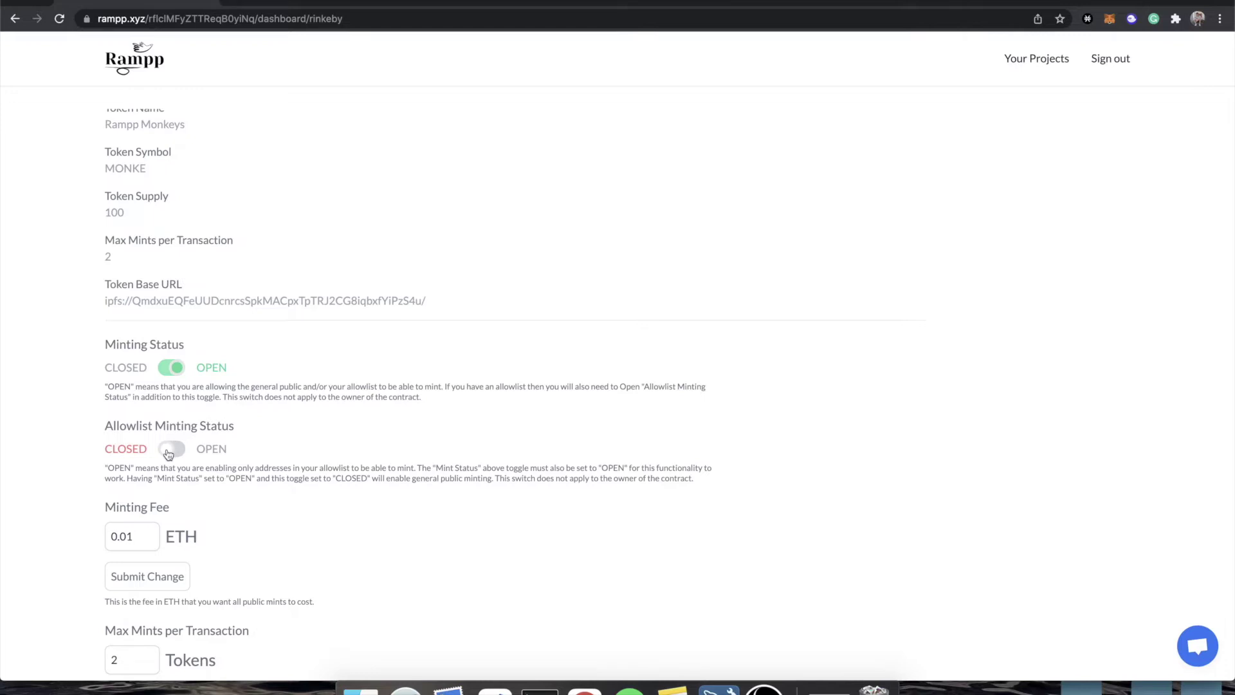
scroll(279, 479, "down", 3)
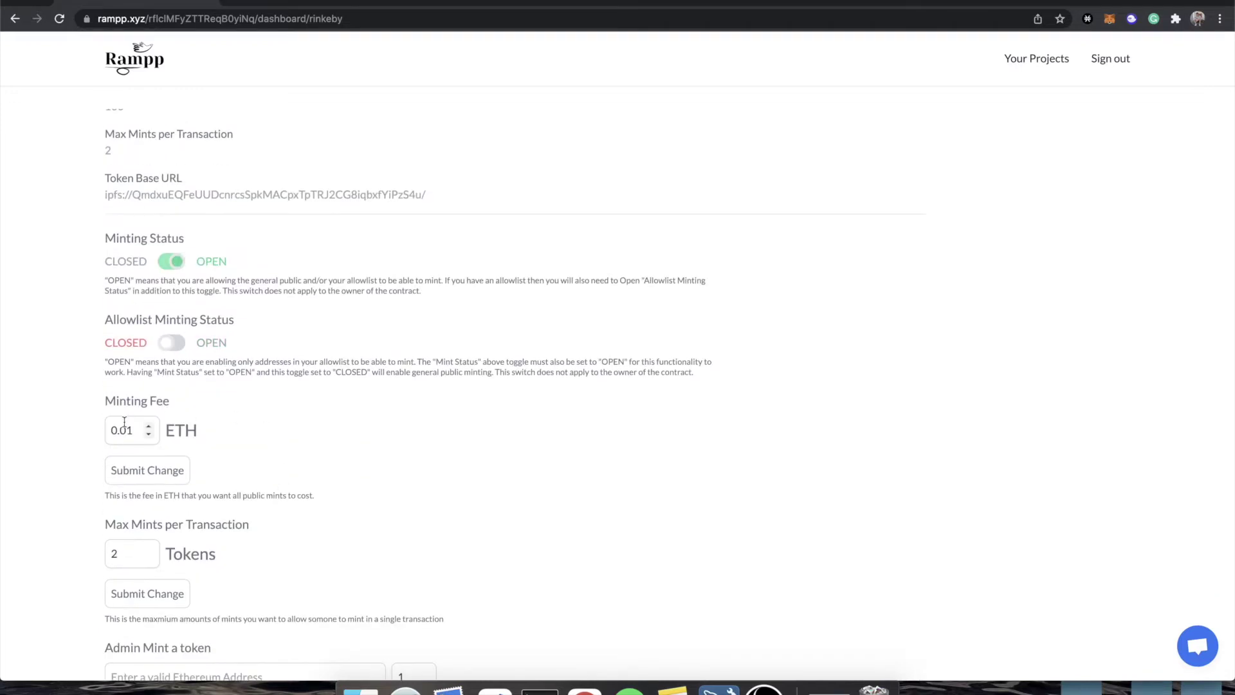
scroll(232, 476, "down", 3)
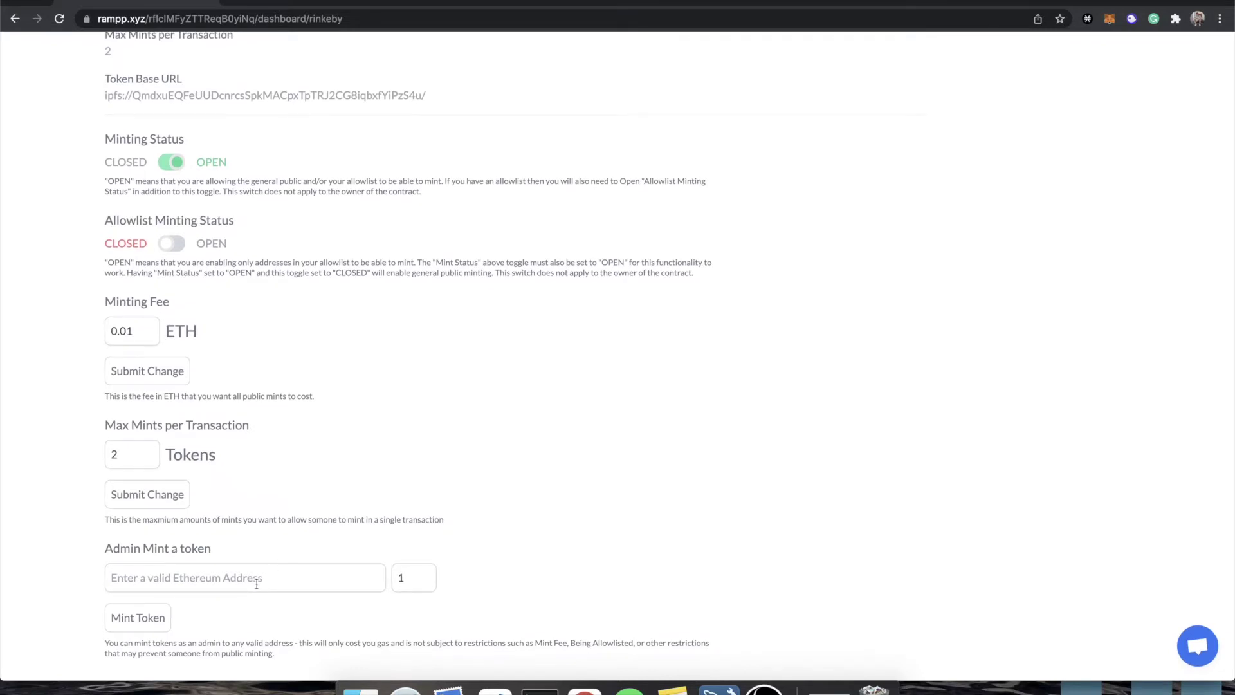
scroll(379, 386, "up", 5)
- Open the Allowlist Addresses tab and scroll up to the bulk upload link
left_click(291, 88)
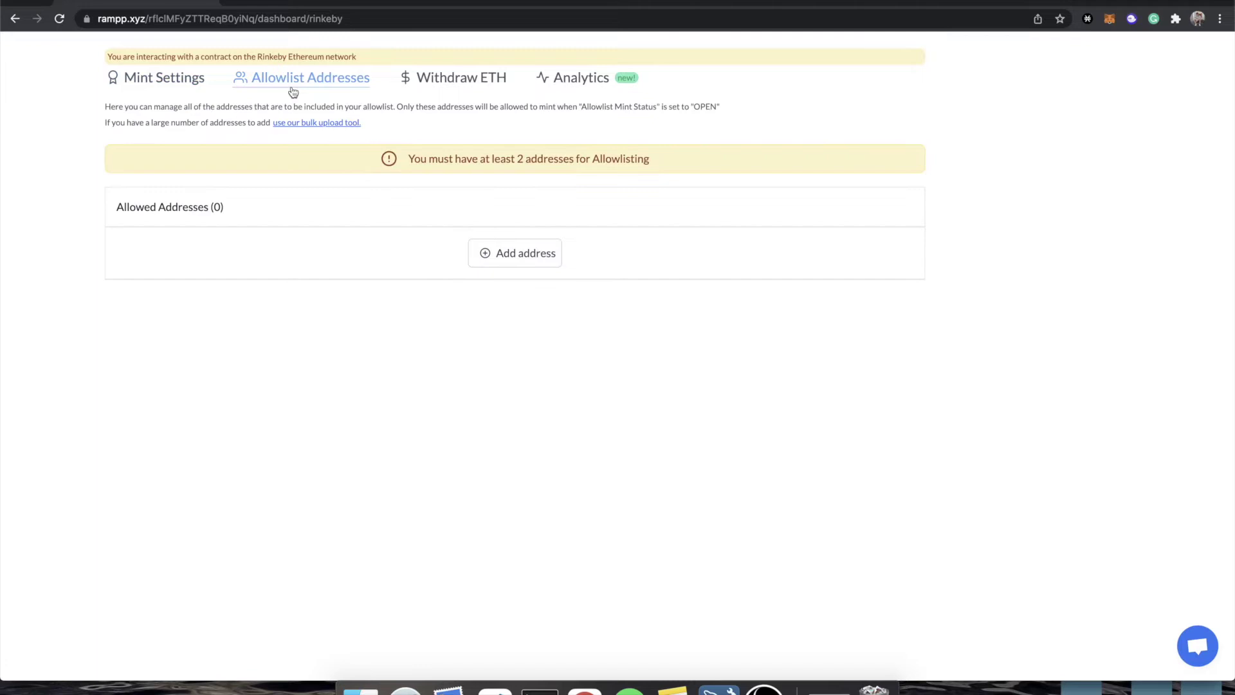
scroll(531, 266, "up", 2)
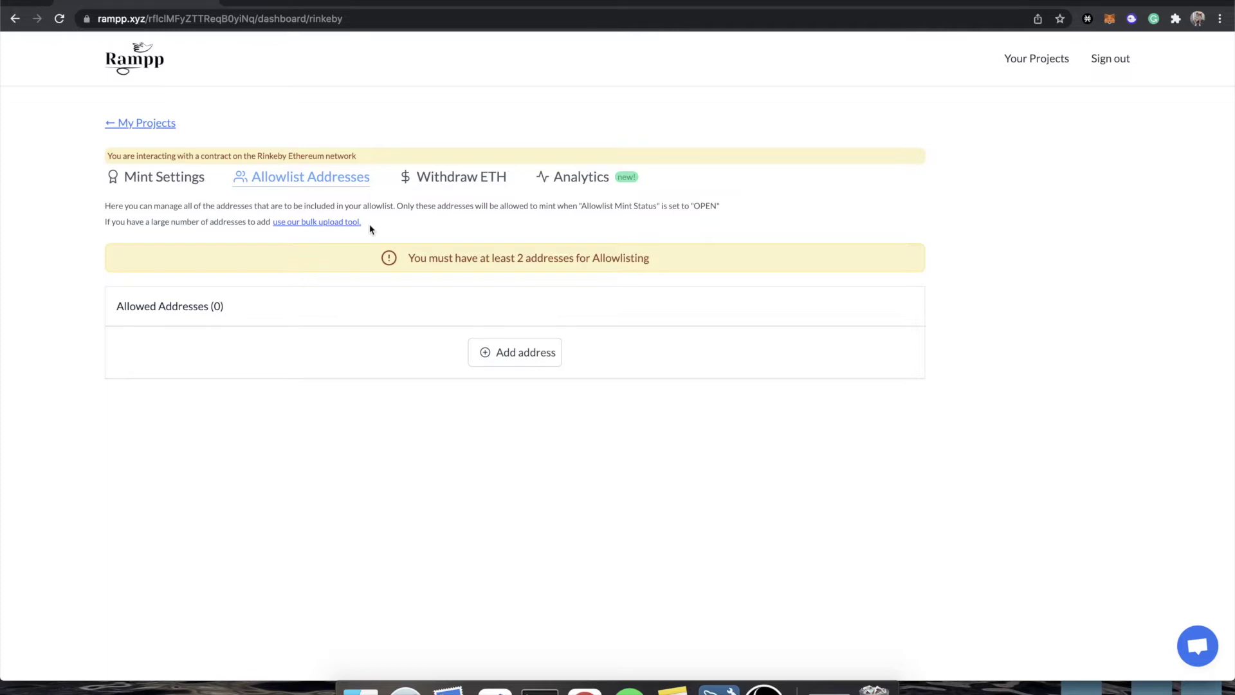
- Open the bulk upload form, focus its address box, then dismiss it without adding addresses
left_click(336, 223)
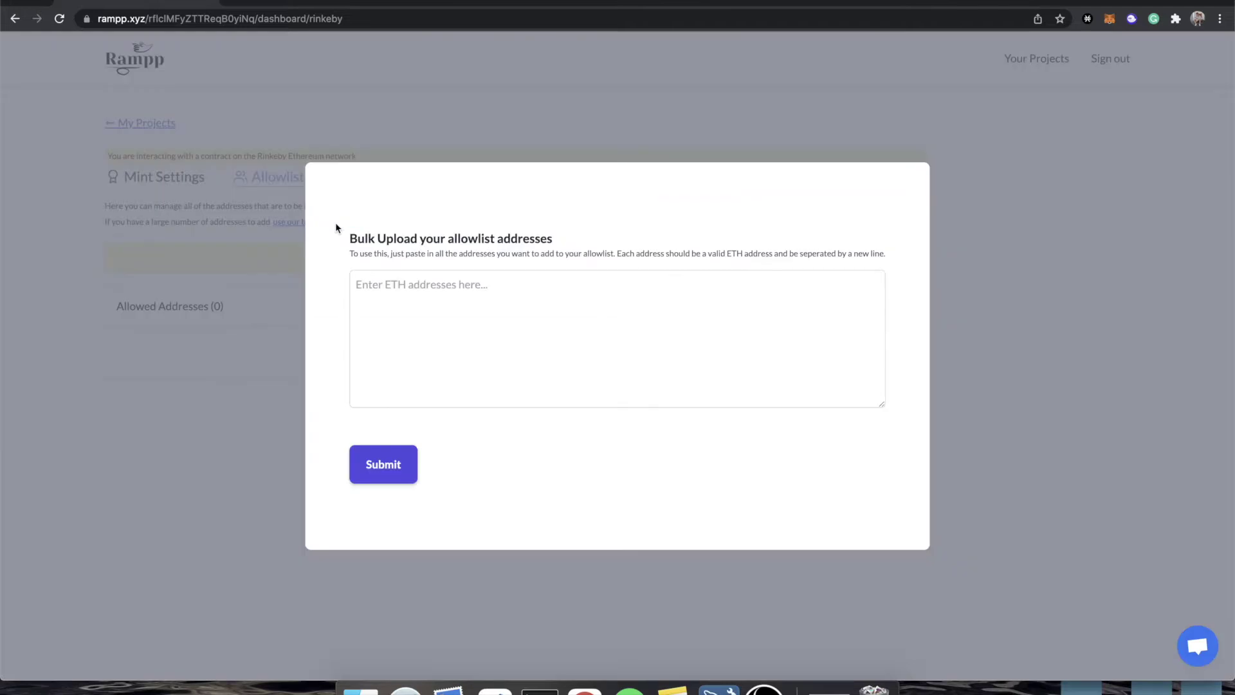
left_click(489, 300)
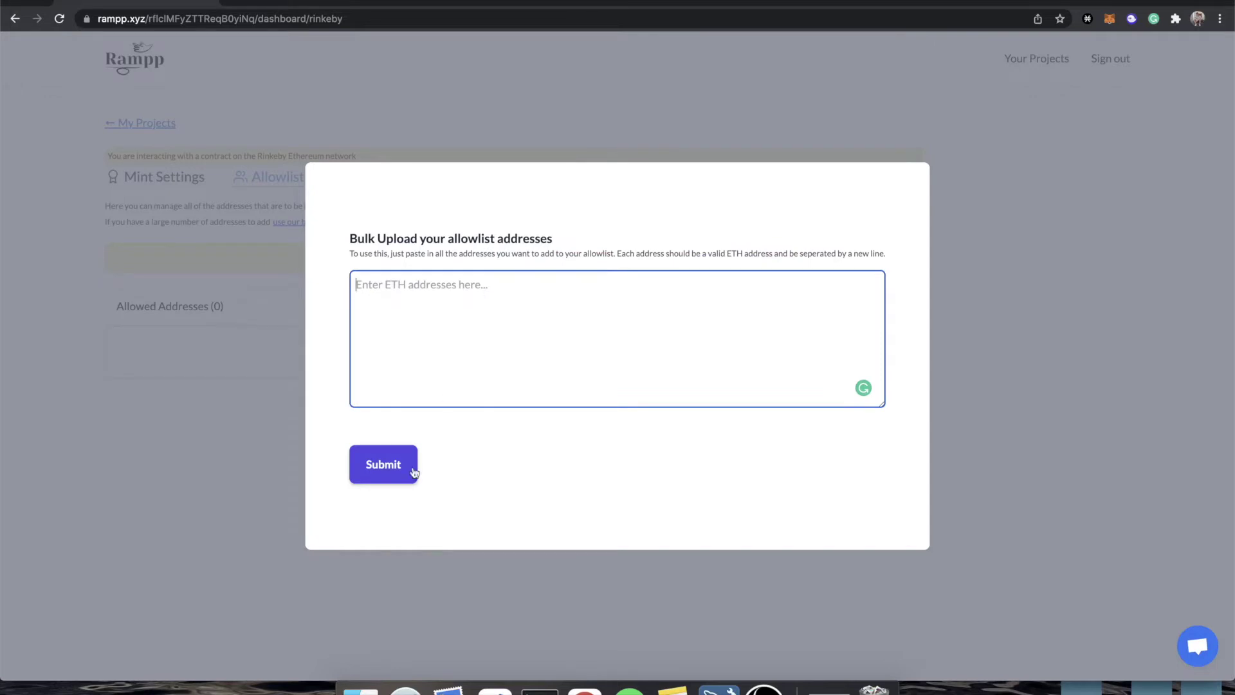
left_click(281, 476)
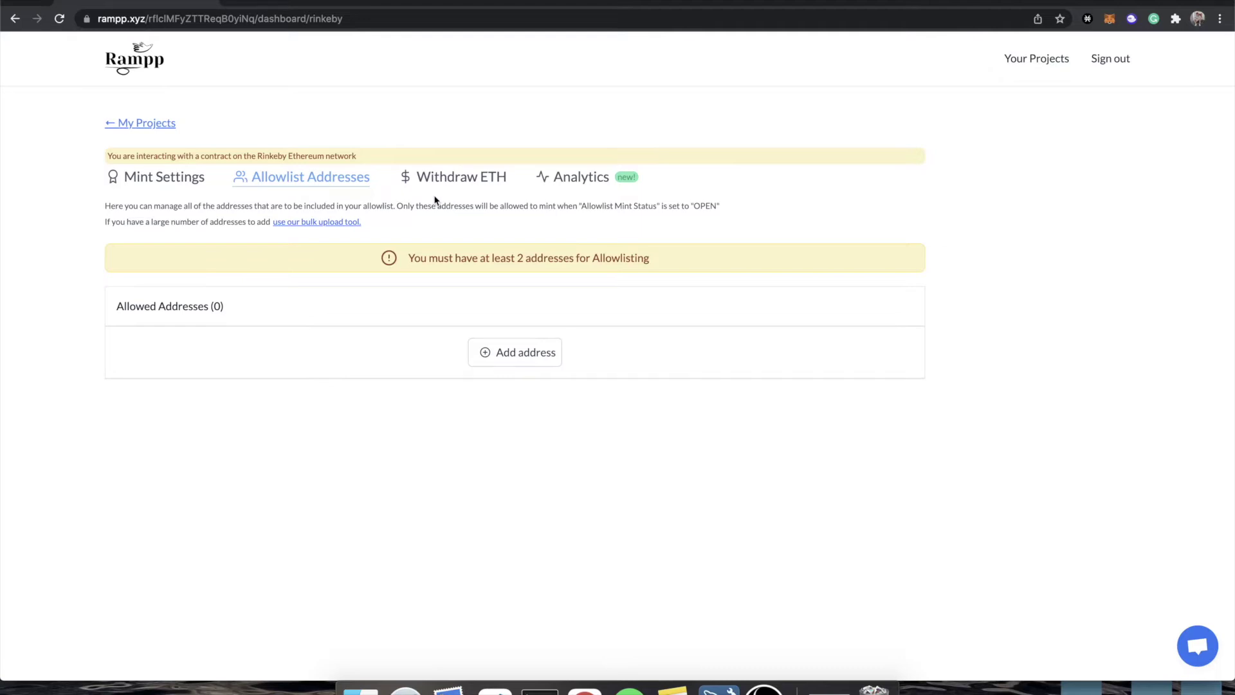
- Generate a first address on vanity-eth.tk and paste it into Rampp's bulk upload form
left_click(239, 2)
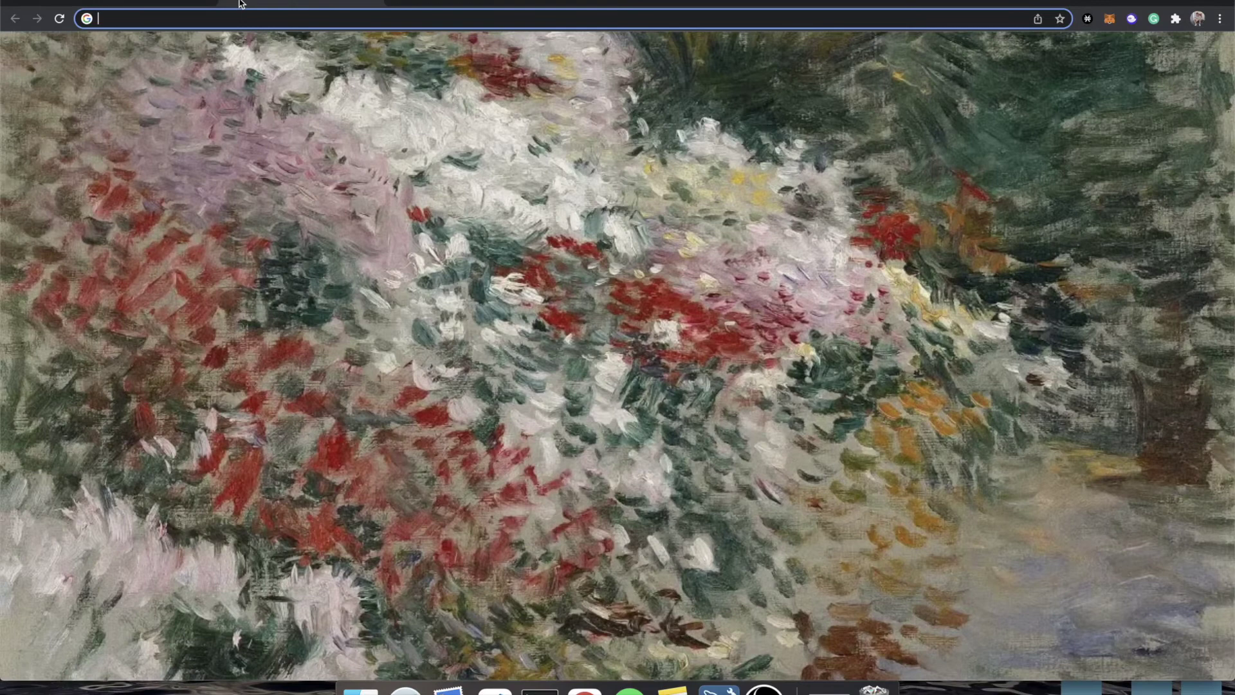
type("van")
key("Return")
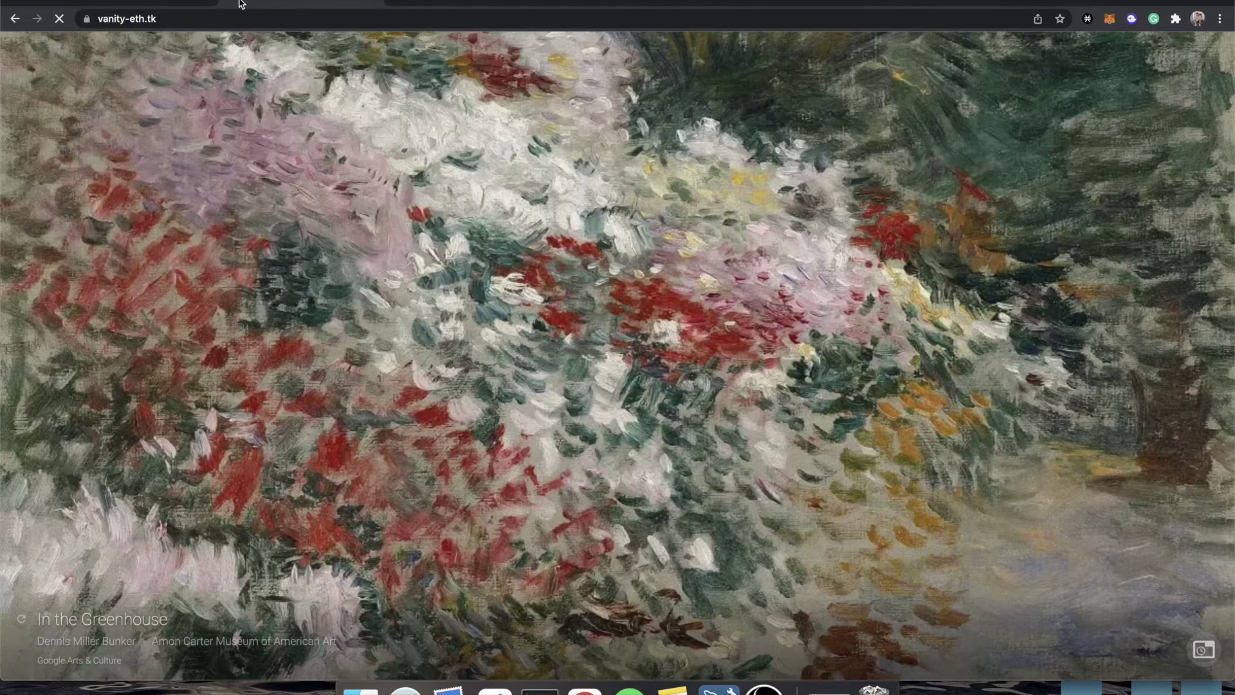
scroll(463, 469, "down", 15)
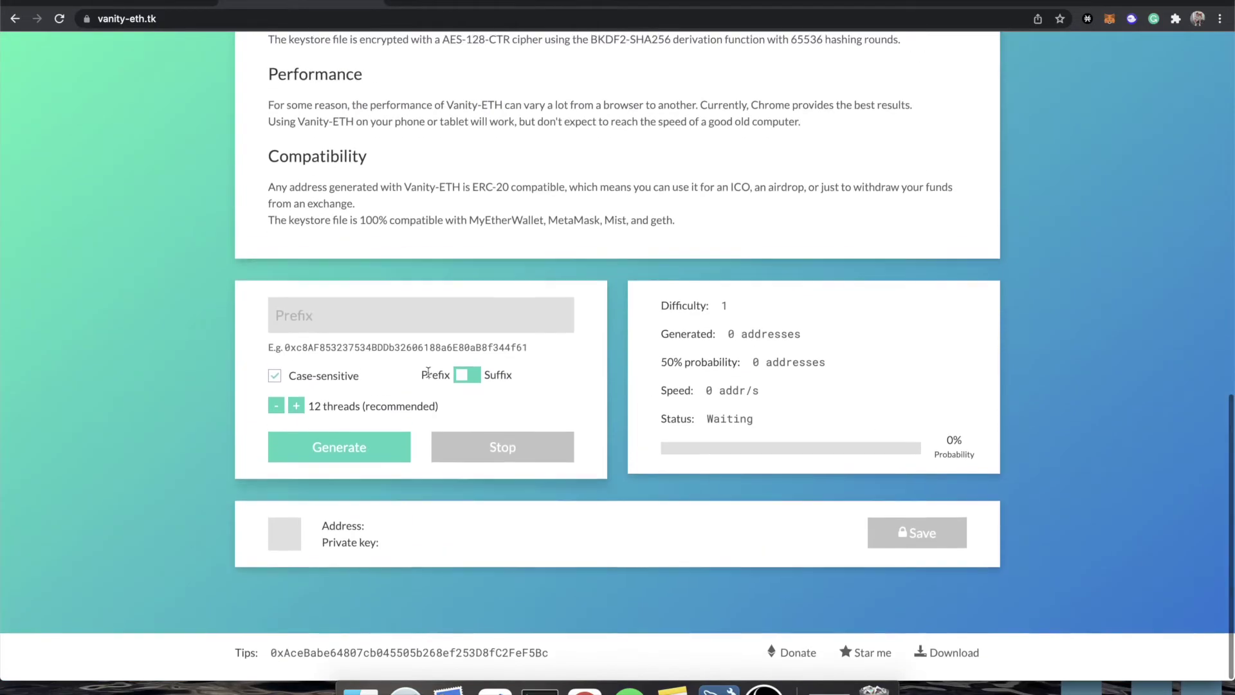
left_click(380, 445)
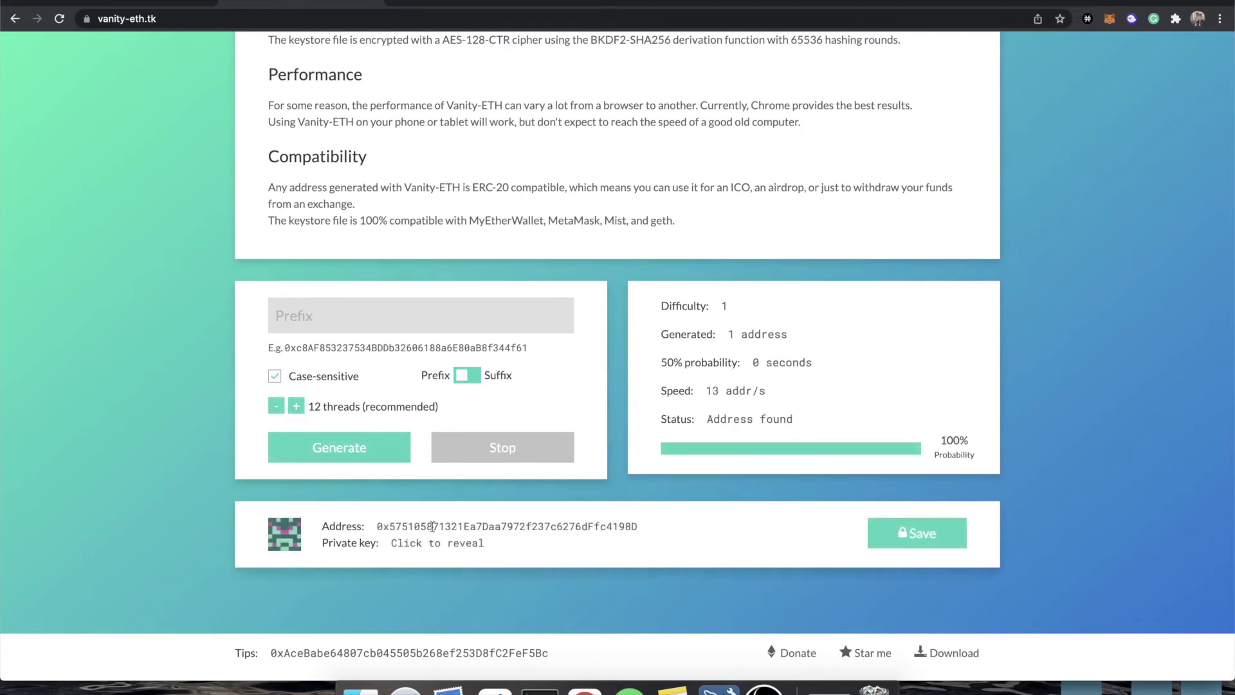
double_click(432, 526)
key("super+c")
left_click(160, 5)
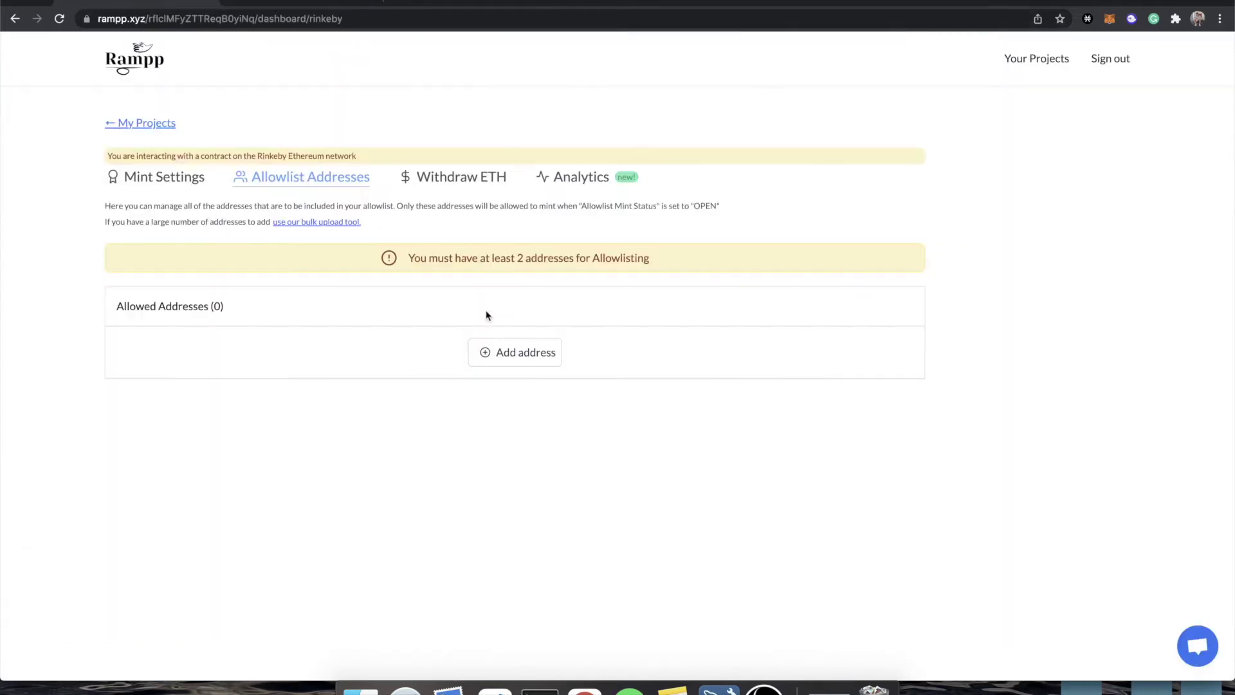
left_click(307, 222)
left_click(484, 296)
key("super+v")
key("Return")
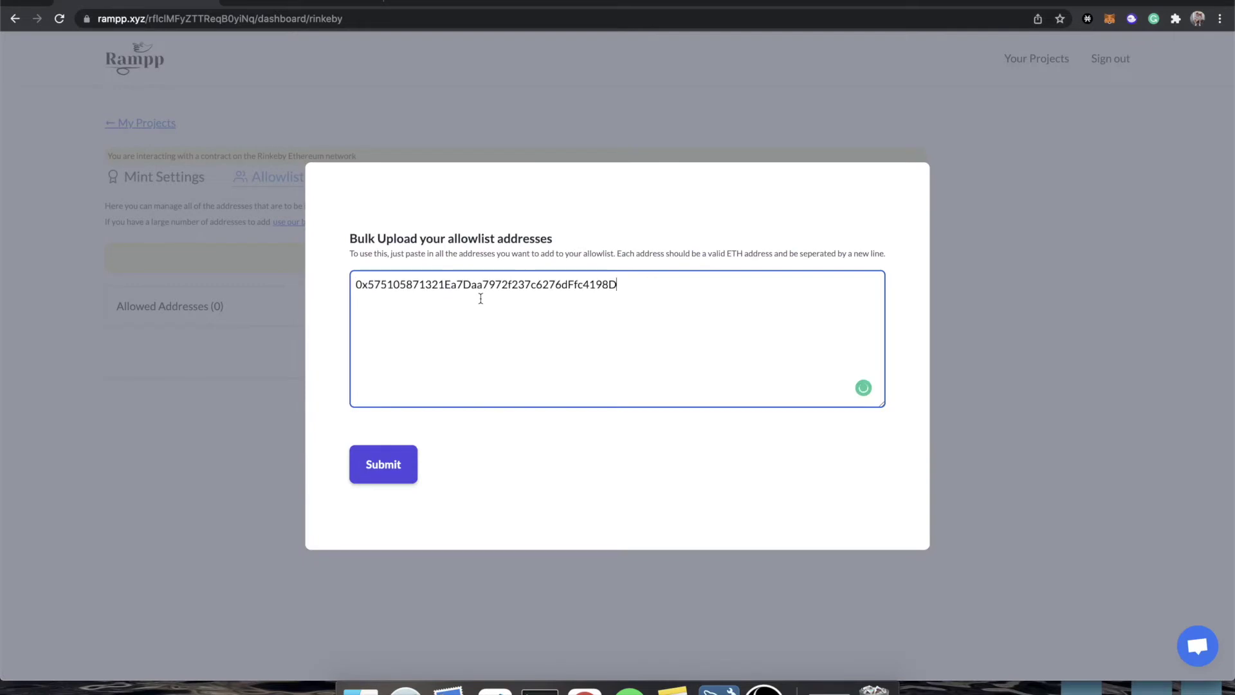
- Generate a second Vanity-ETH address and paste it on line 2 of the form
left_click(288, 5)
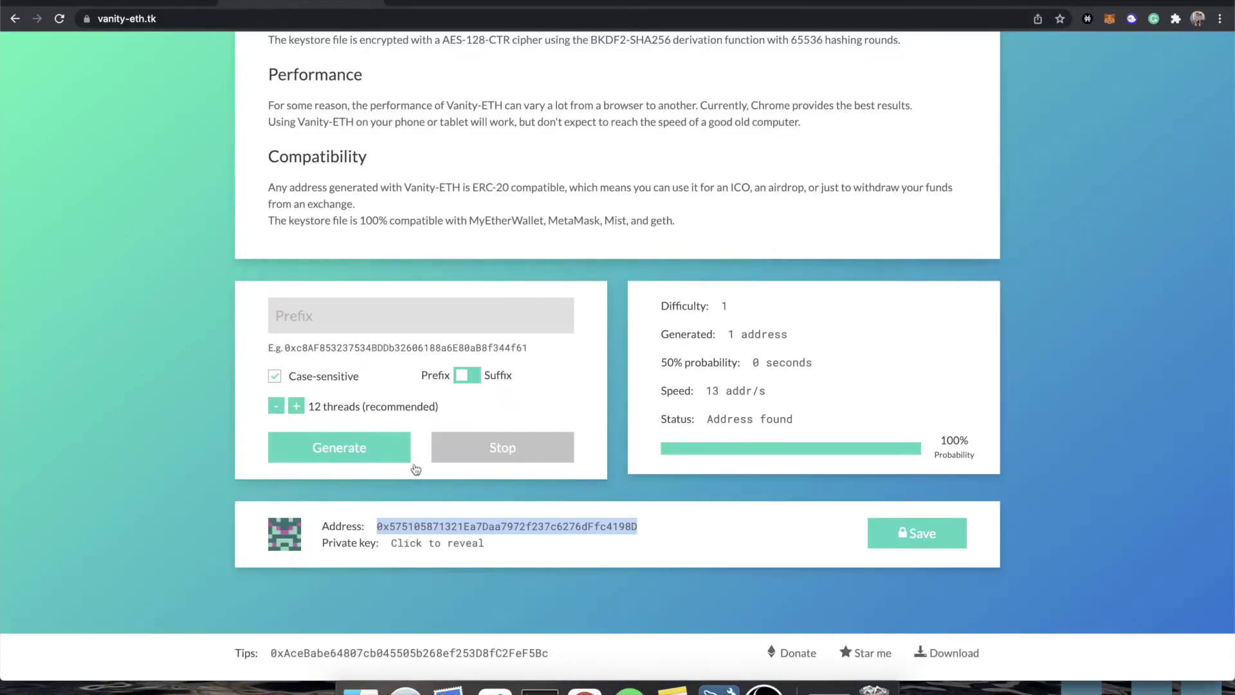
left_click(359, 455)
double_click(466, 526)
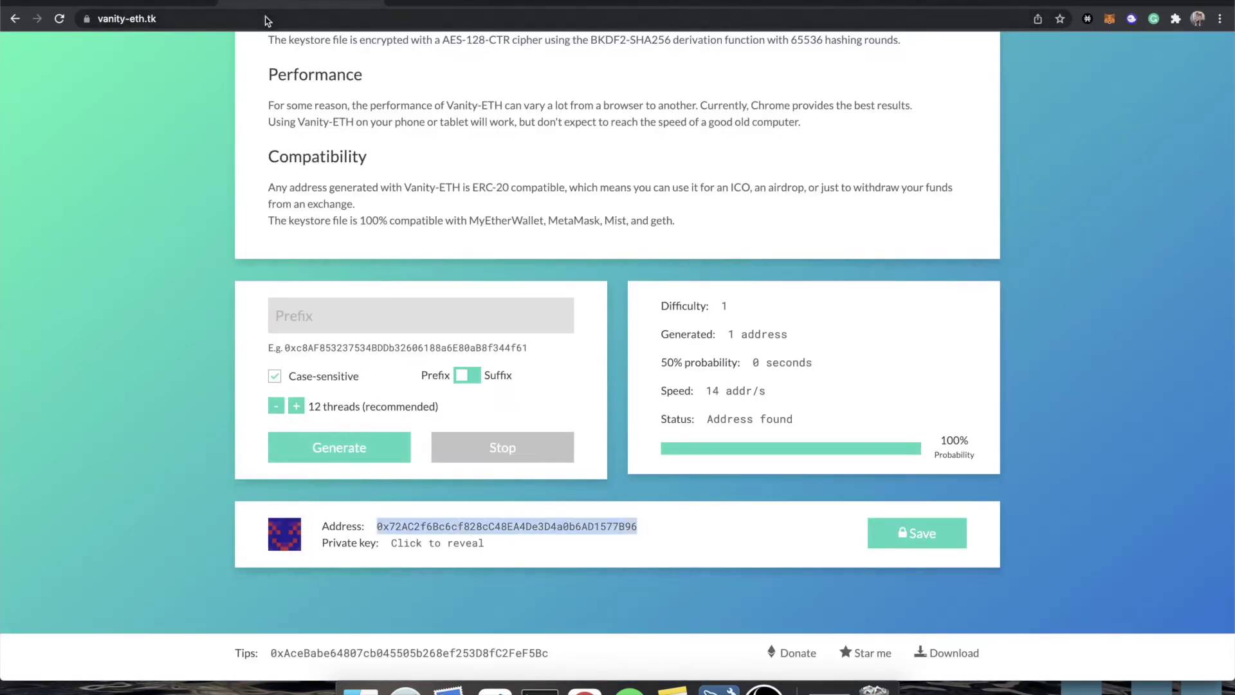
left_click(160, 5)
type("0x72AC2f6Bc6cf828cC48EA4De3D4a0b6AD1577B96")
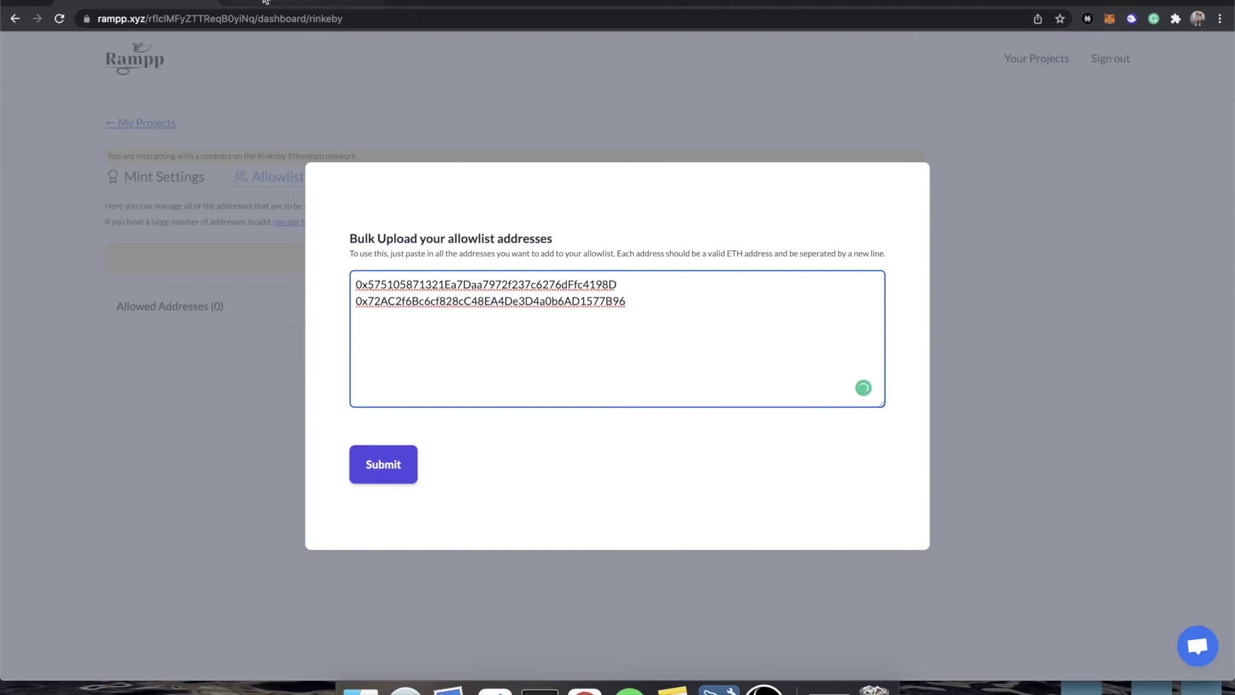
- Generate a third address, paste it on line 3, and submit all three addresses
left_click(270, 6)
left_click(369, 453)
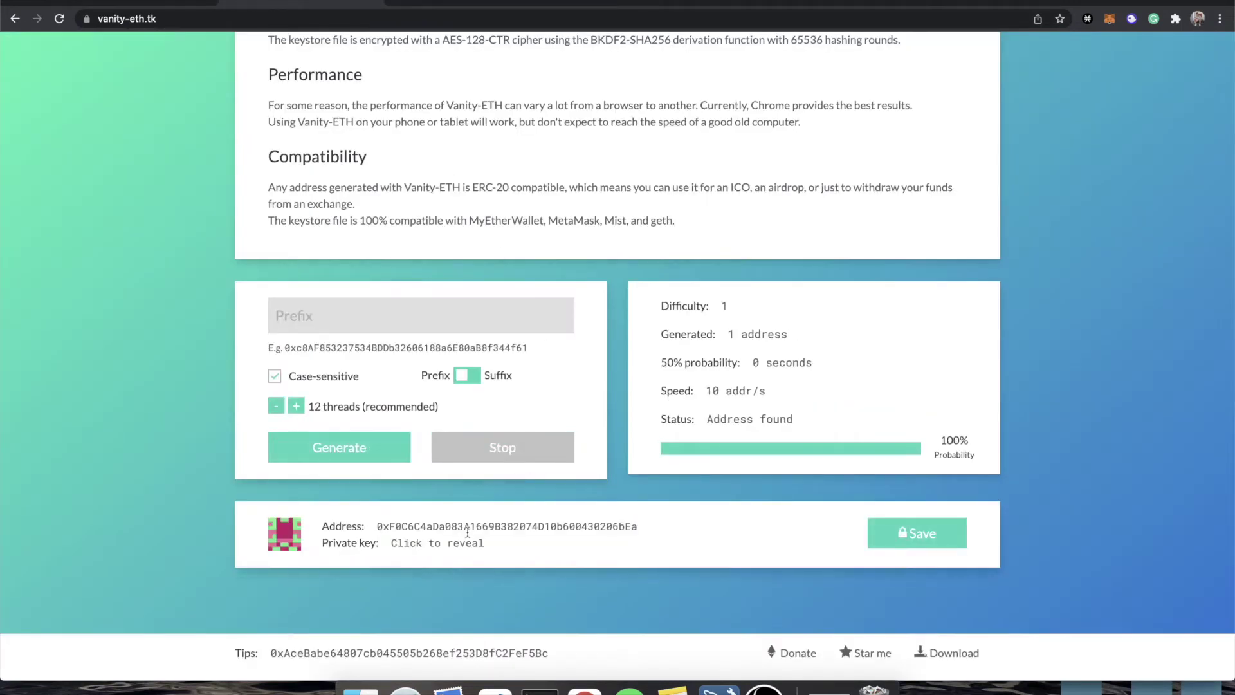
double_click(467, 526)
key("super+c")
left_click(160, 5)
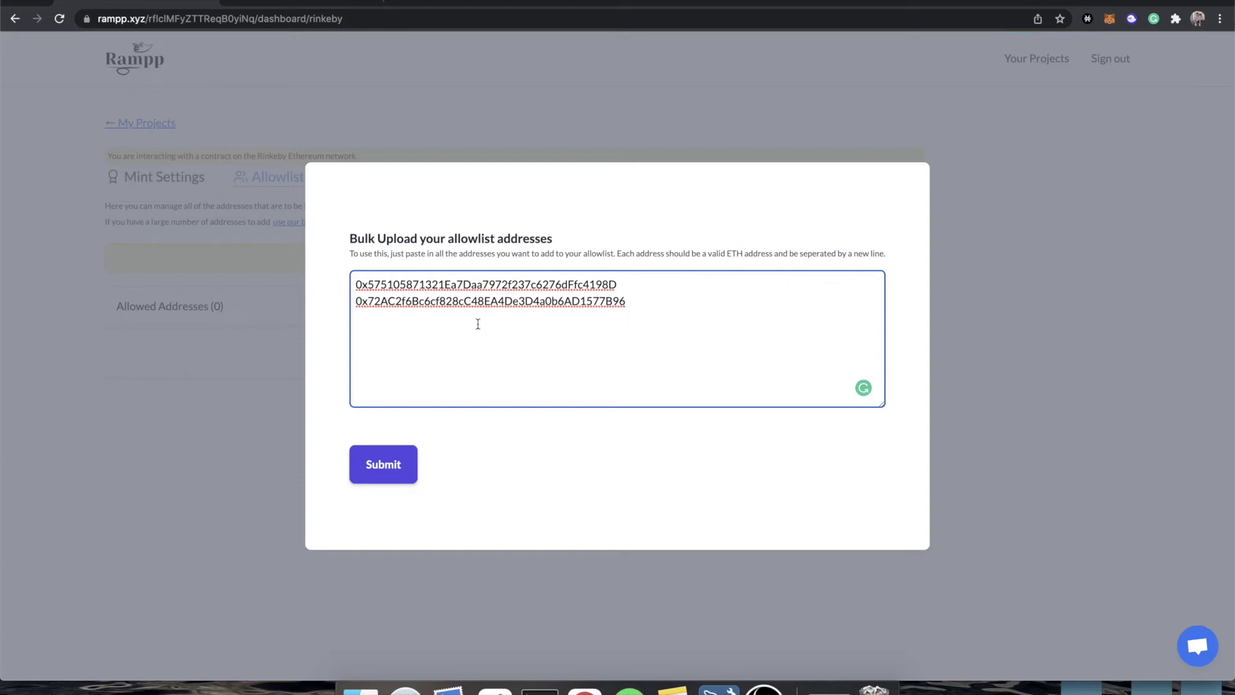
key("Return")
key("super+v")
left_click(380, 463)
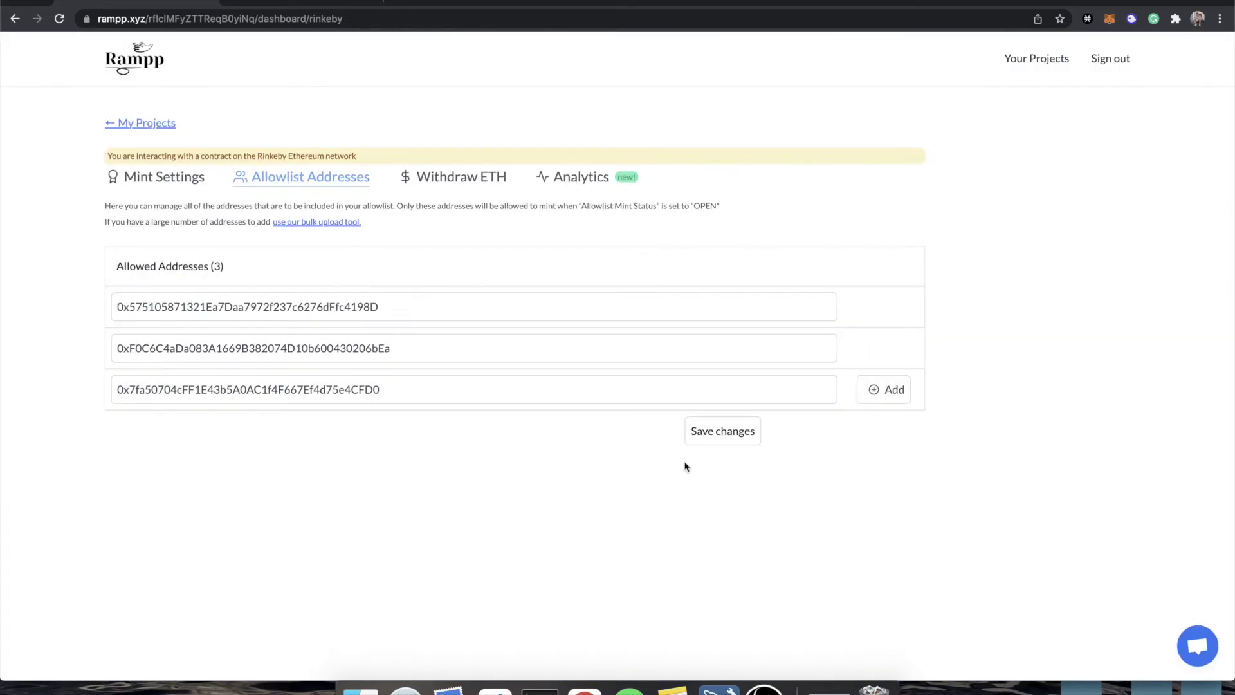
- Start saving the allowlist on chain, reject the Update Merkle Root request, and return to Mint Settings
left_click(732, 435)
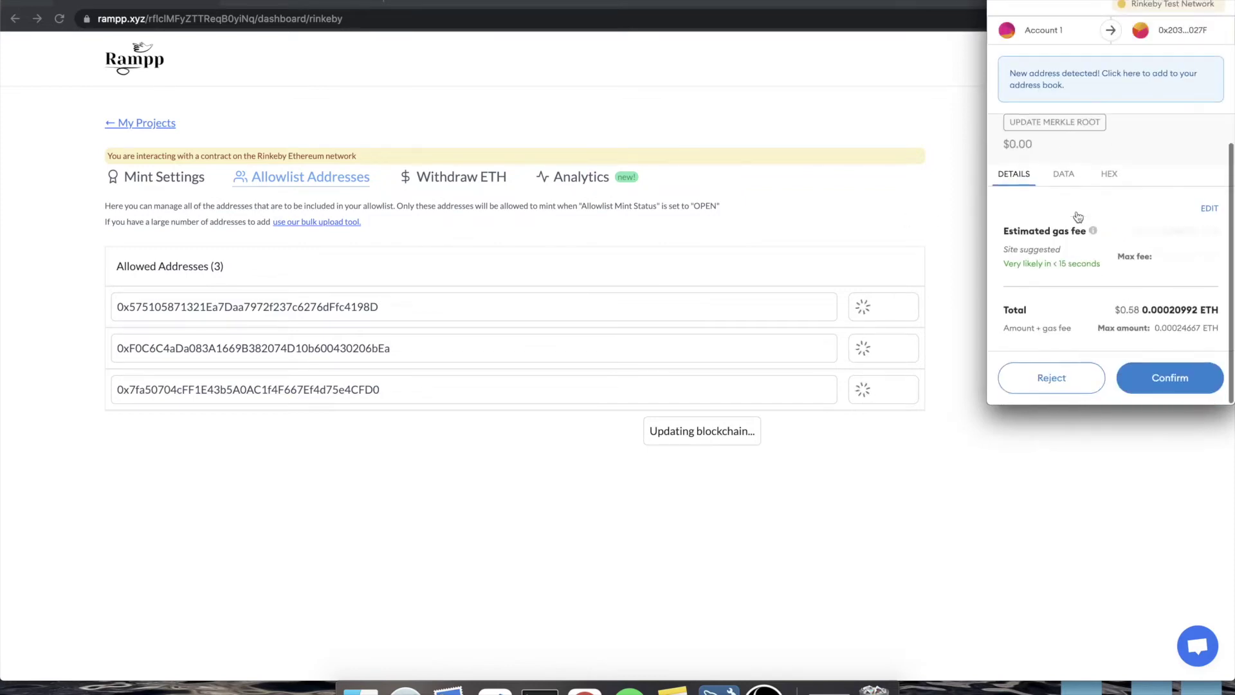
scroll(1076, 212, "down", 1)
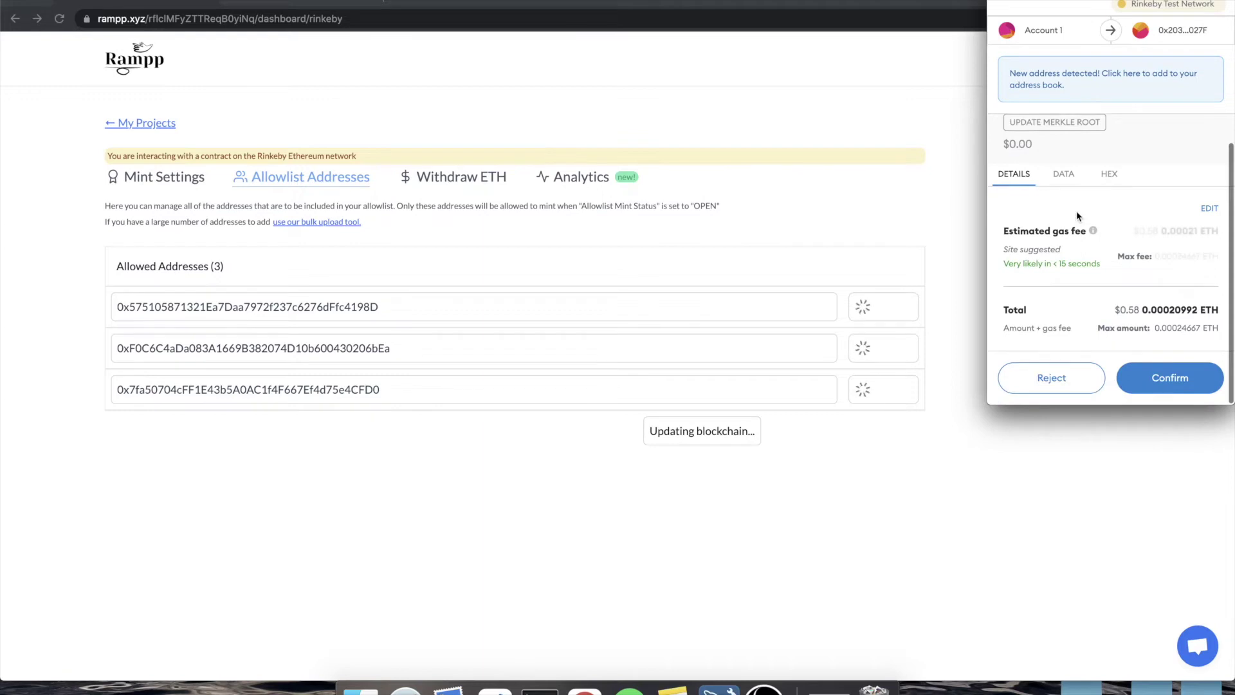
left_click(1084, 389)
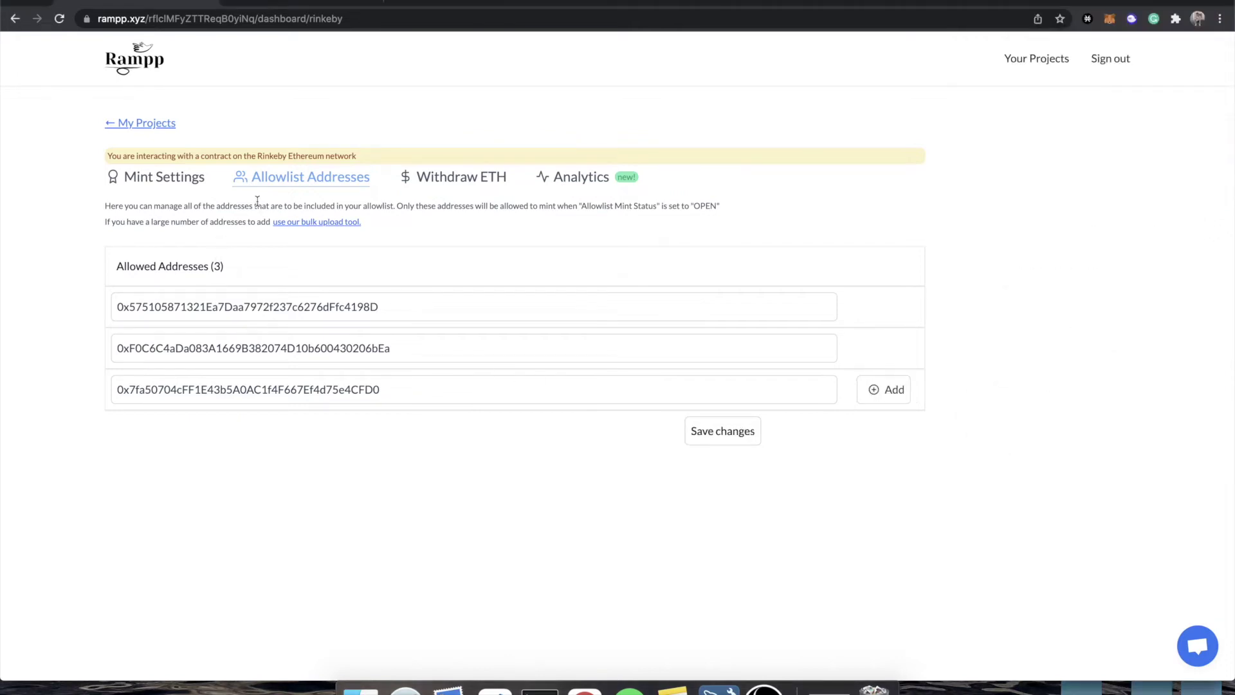
left_click(191, 185)
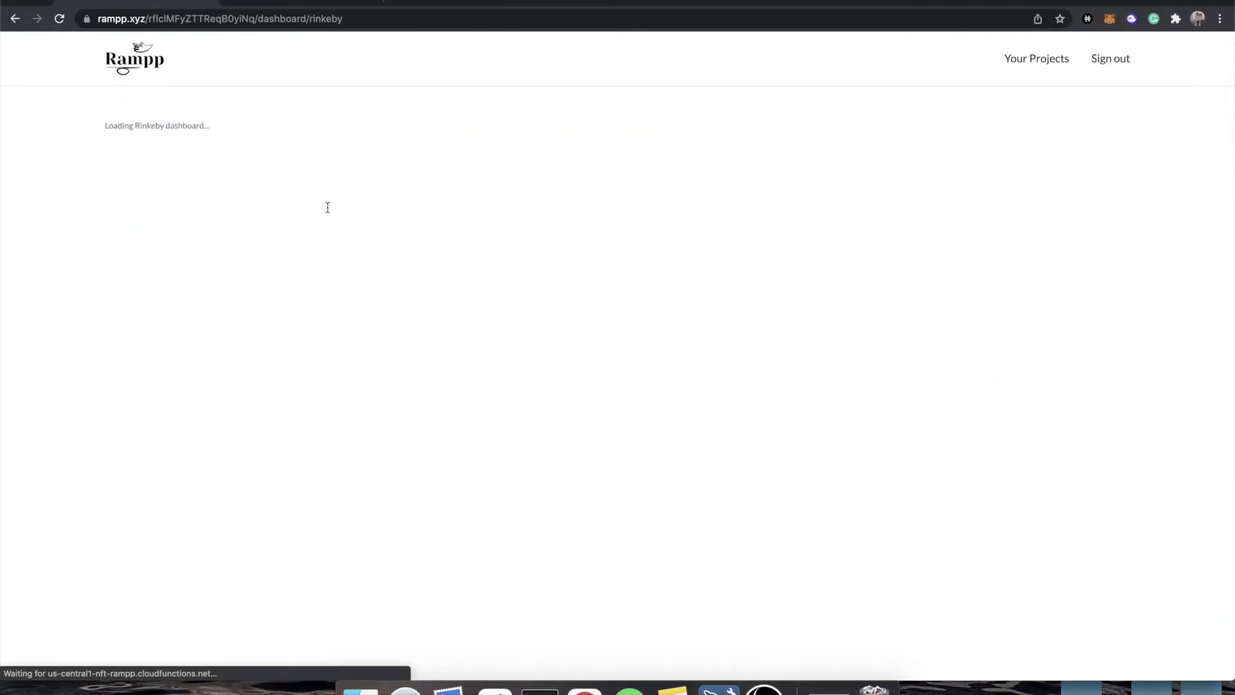
- Show the three allowlisted addresses, start Sync Allowlist, and reject the MetaMask transaction
left_click(315, 180)
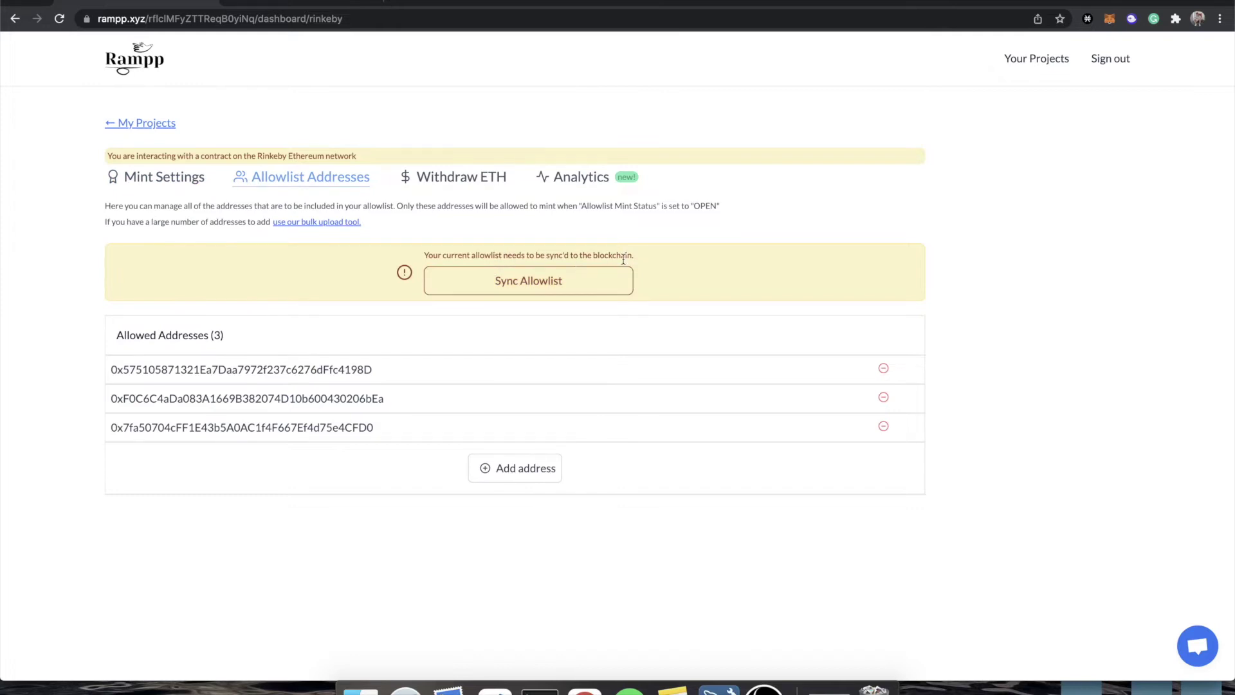
left_click(552, 279)
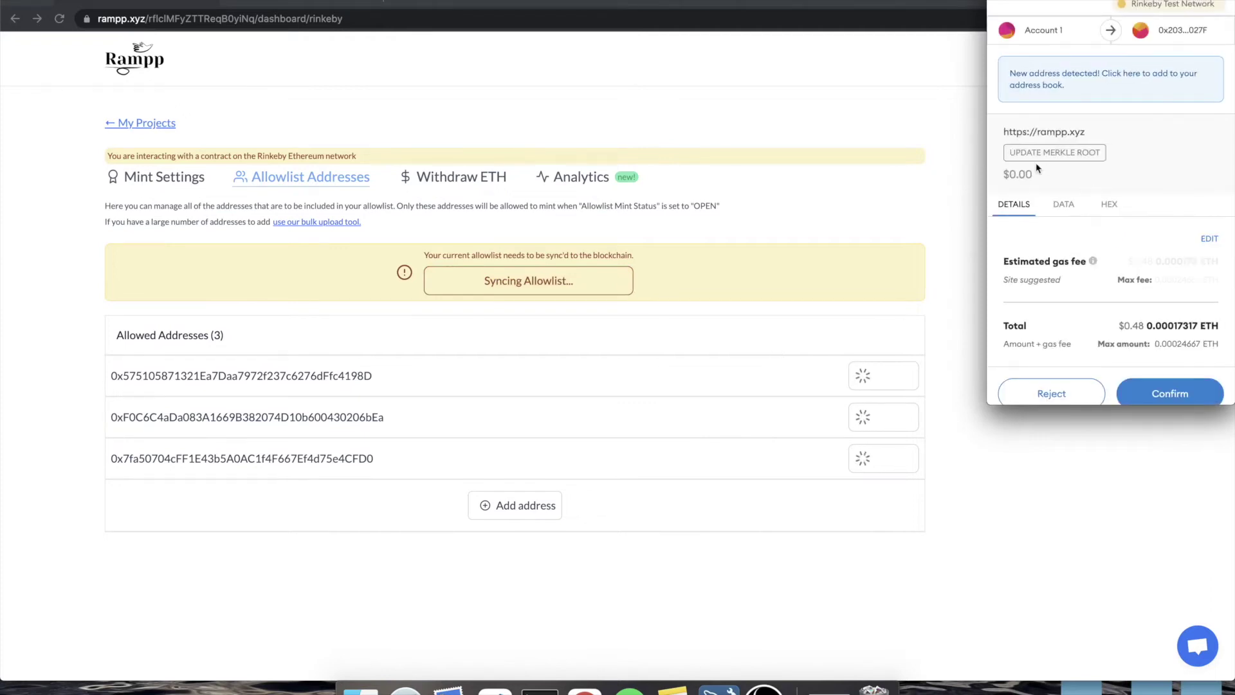
left_click(1061, 399)
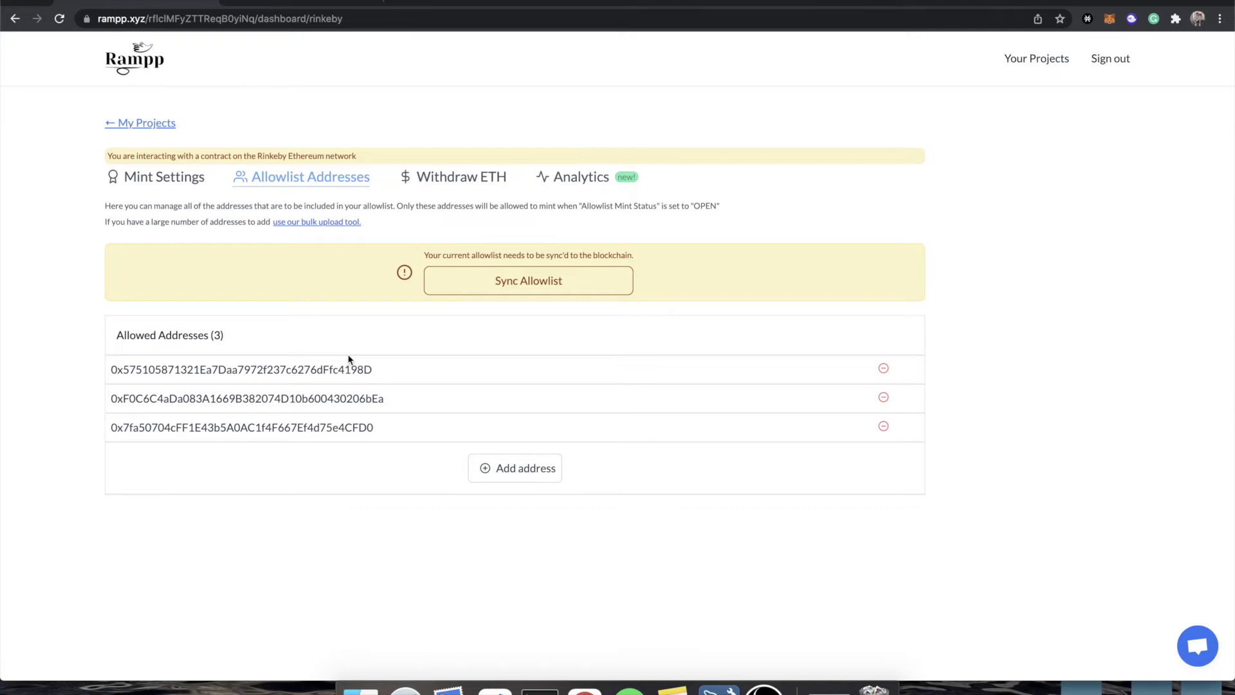
- Open Withdraw ETH to review the 0 ETH contract balance and payout table
left_click(462, 182)
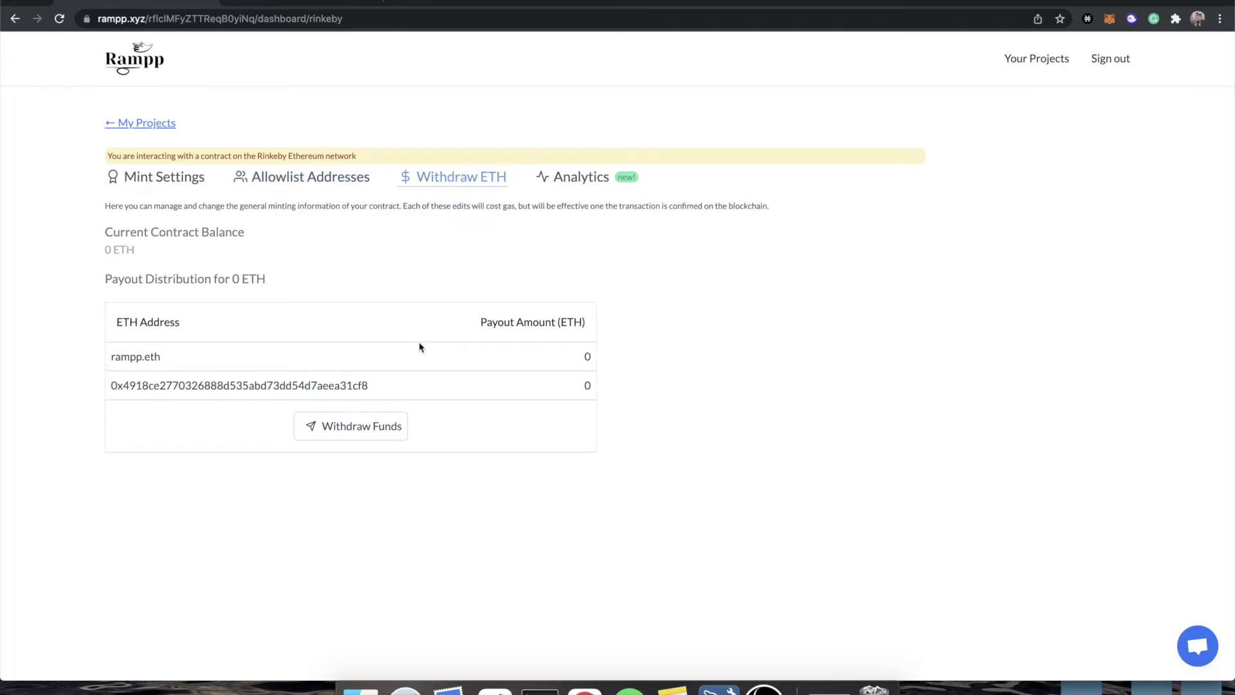
double_click(116, 250)
left_click(166, 252)
left_click(585, 180)
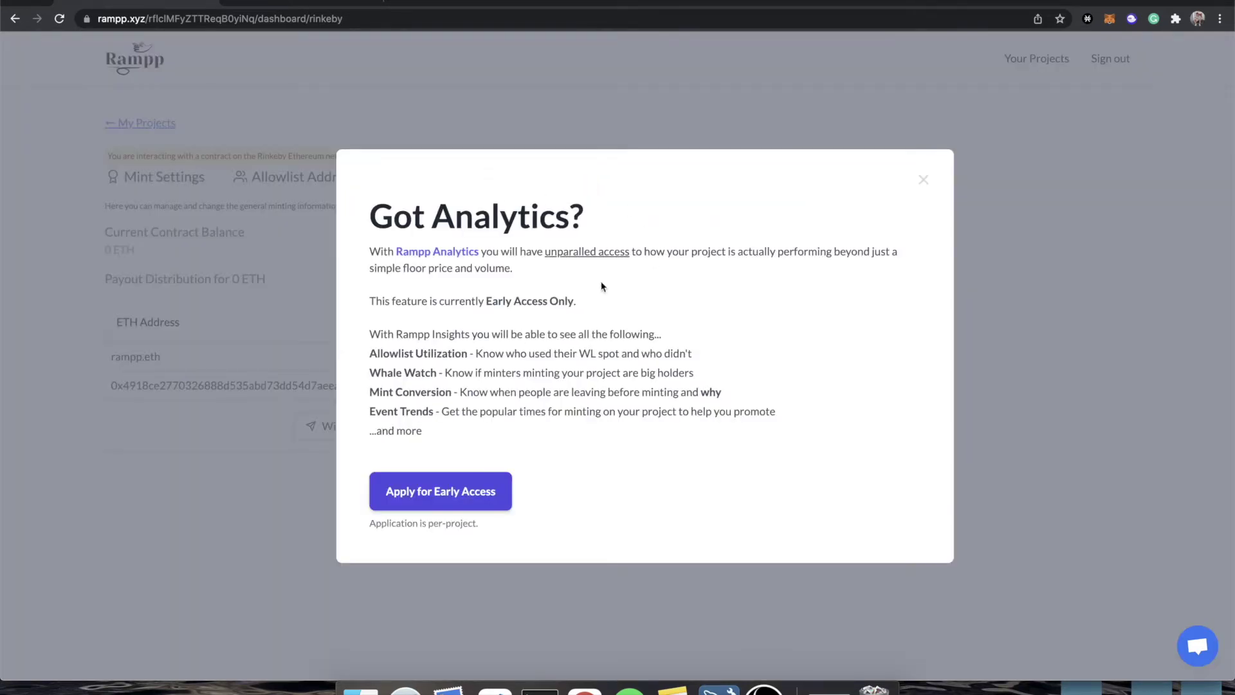
left_click(924, 180)
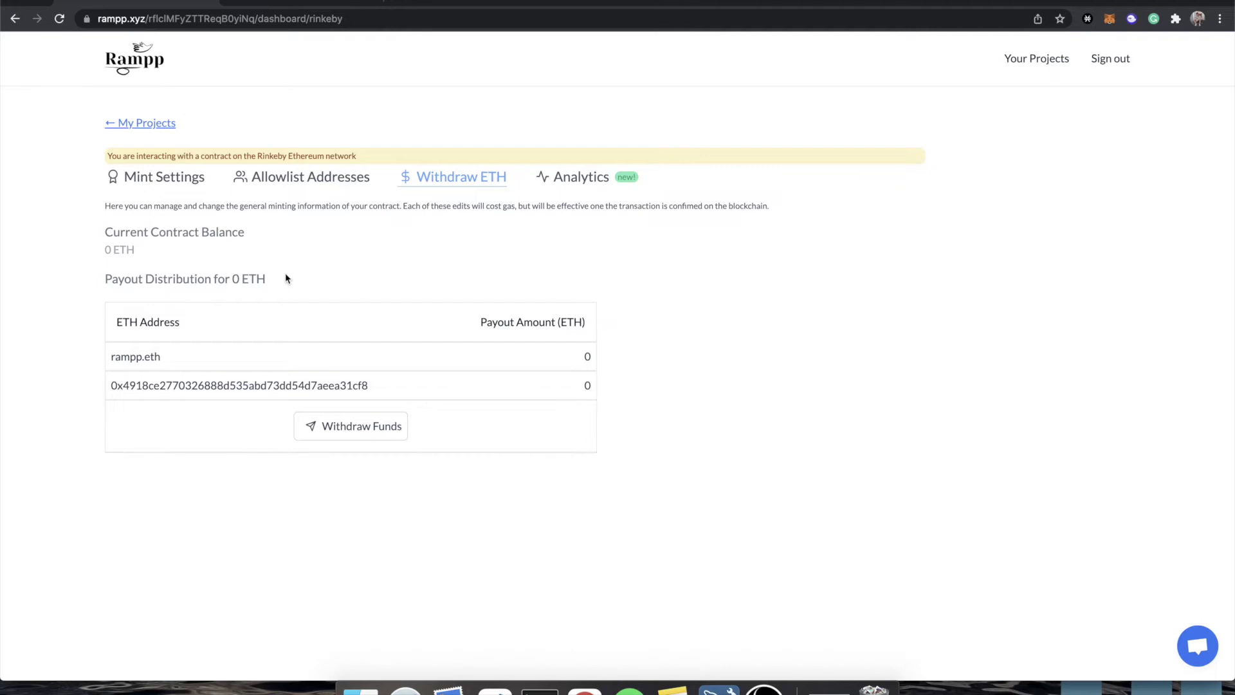
- On Mint Settings, copy the connected wallet's account address from MetaMask
left_click(164, 174)
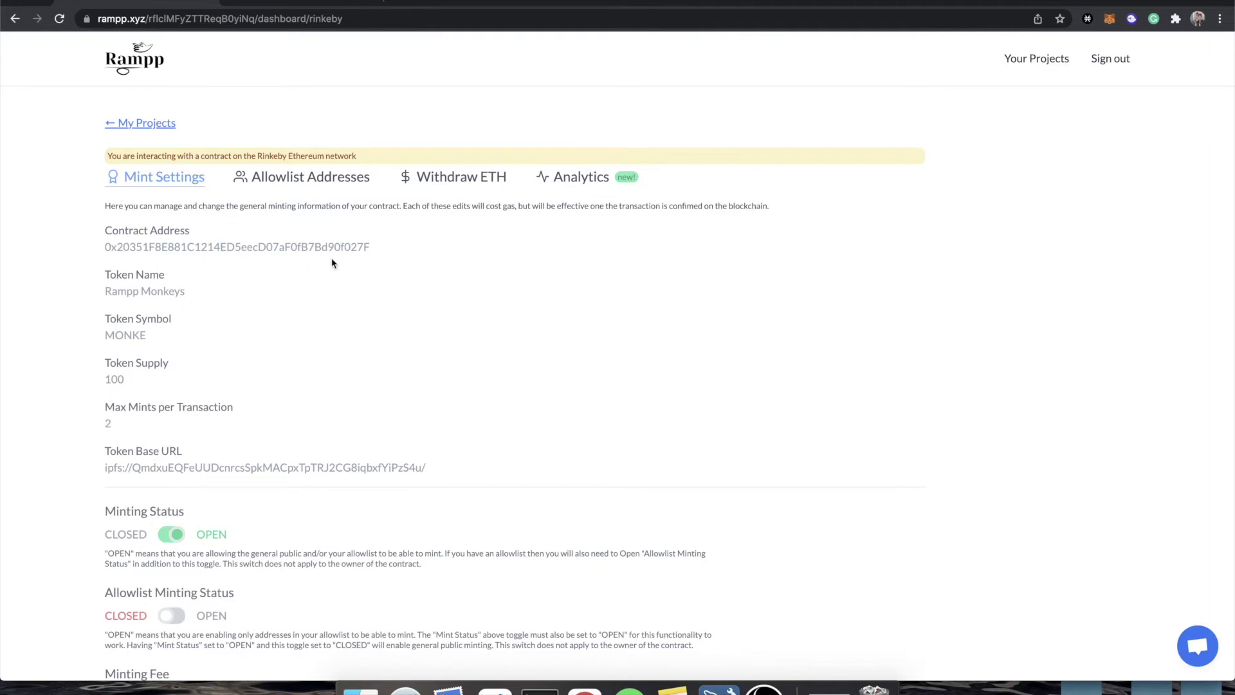
scroll(319, 248, "down", 2)
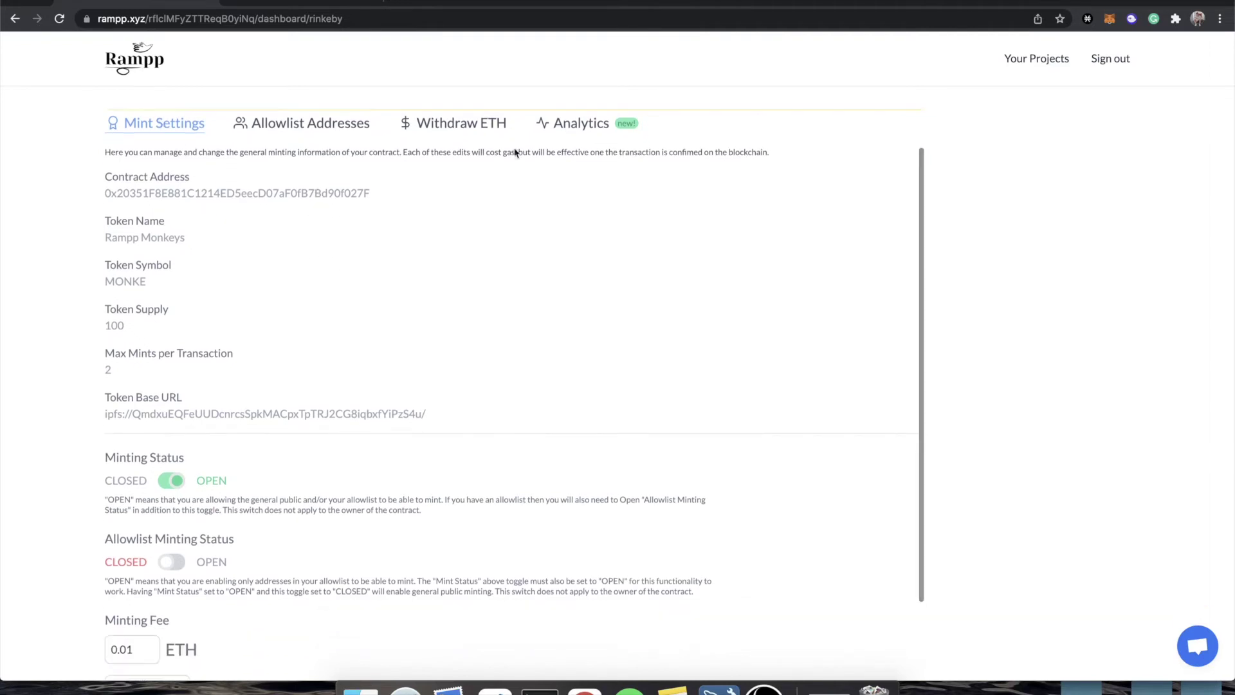
left_click(1109, 21)
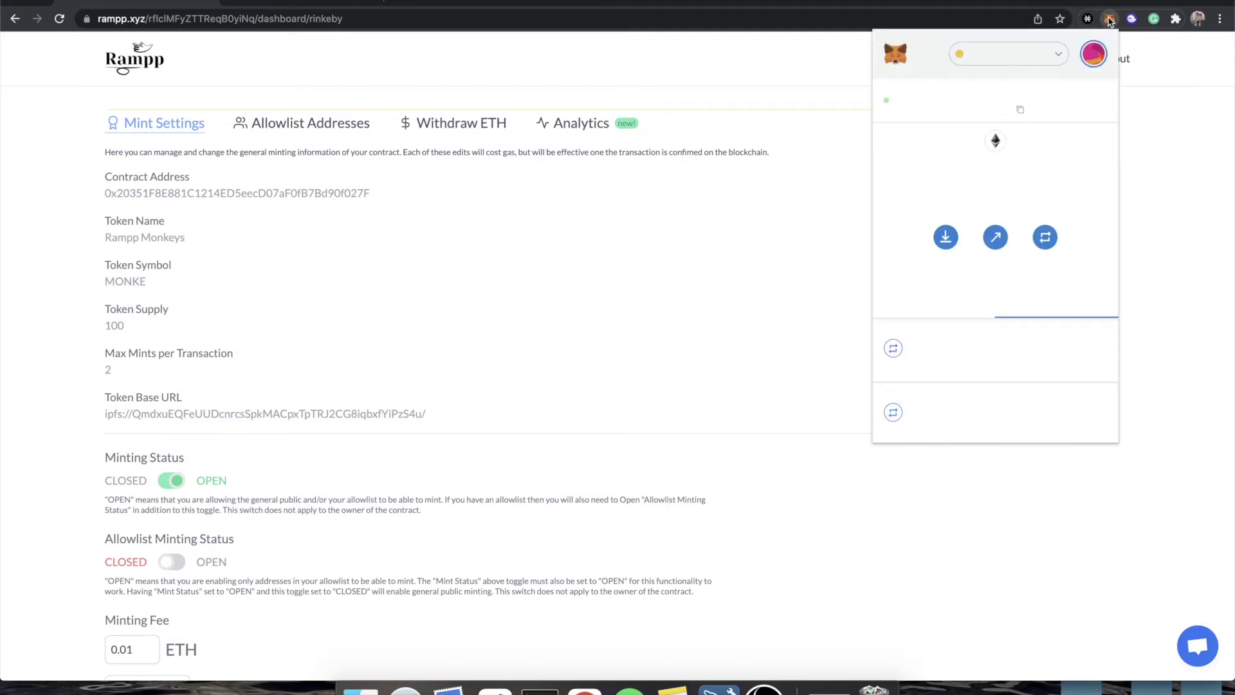
left_click(1020, 112)
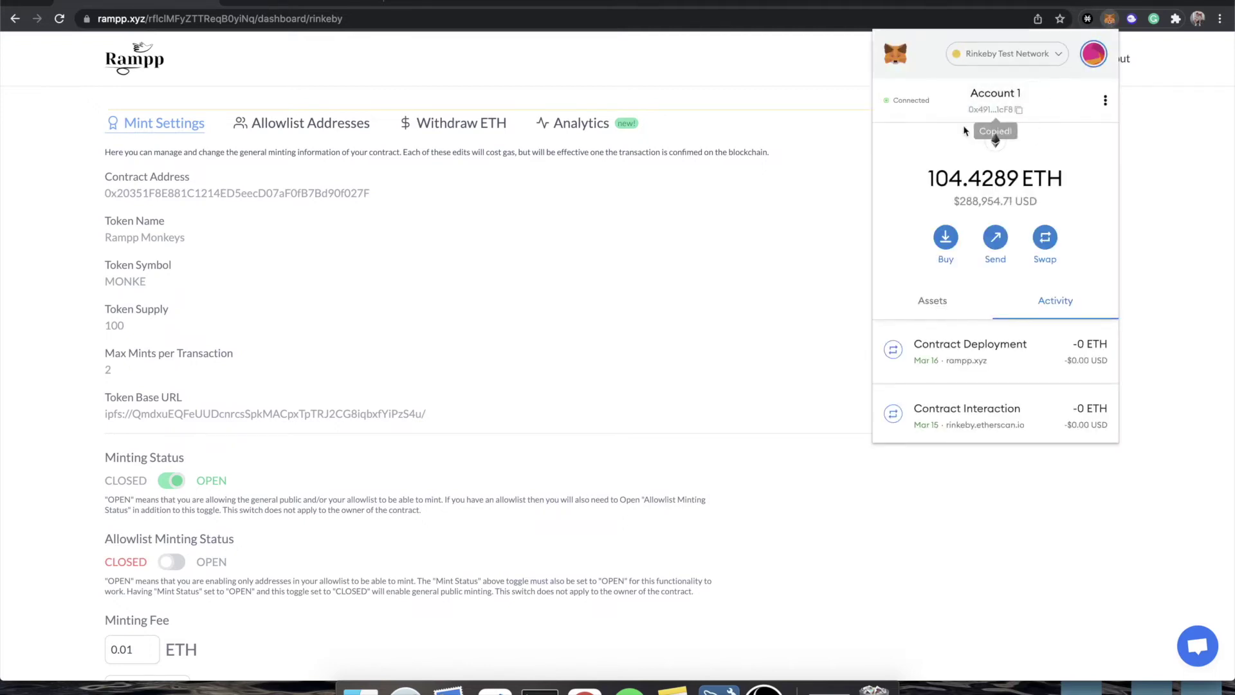
left_click(700, 295)
- Fill Admin Mint with that address and quantity 5, then mint and confirm the transaction
scroll(524, 394, "down", 4)
scroll(525, 394, "down", 3)
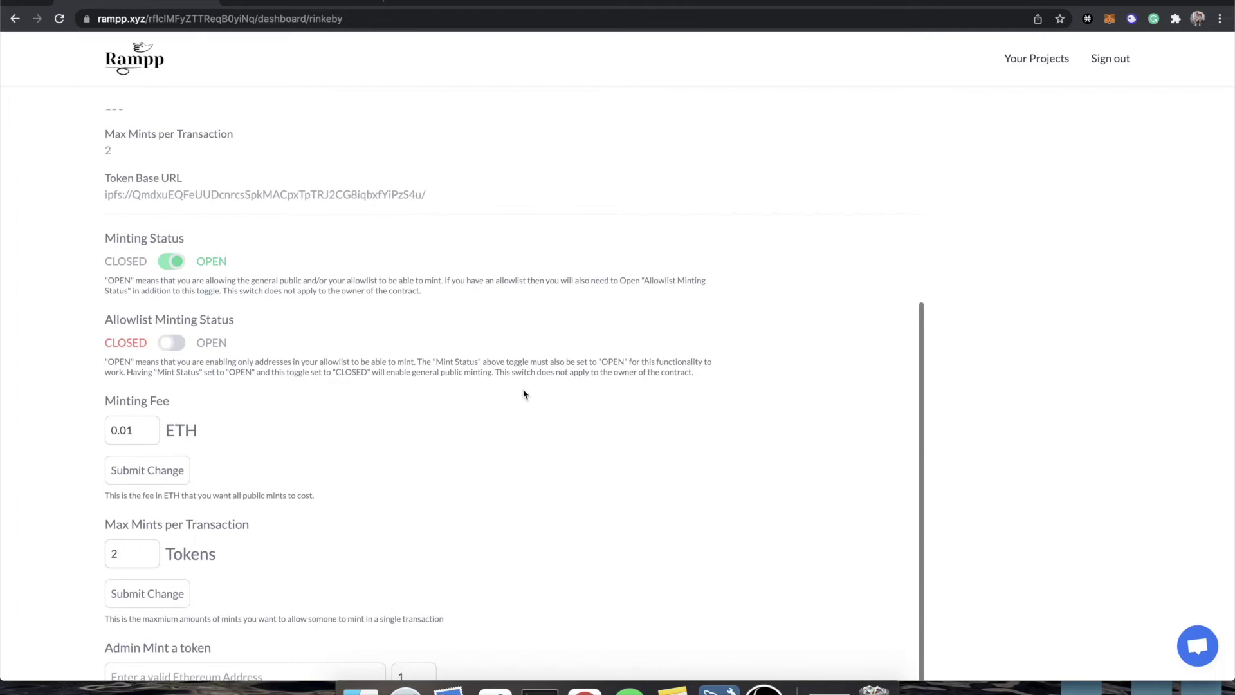
left_click(268, 578)
key("super+v")
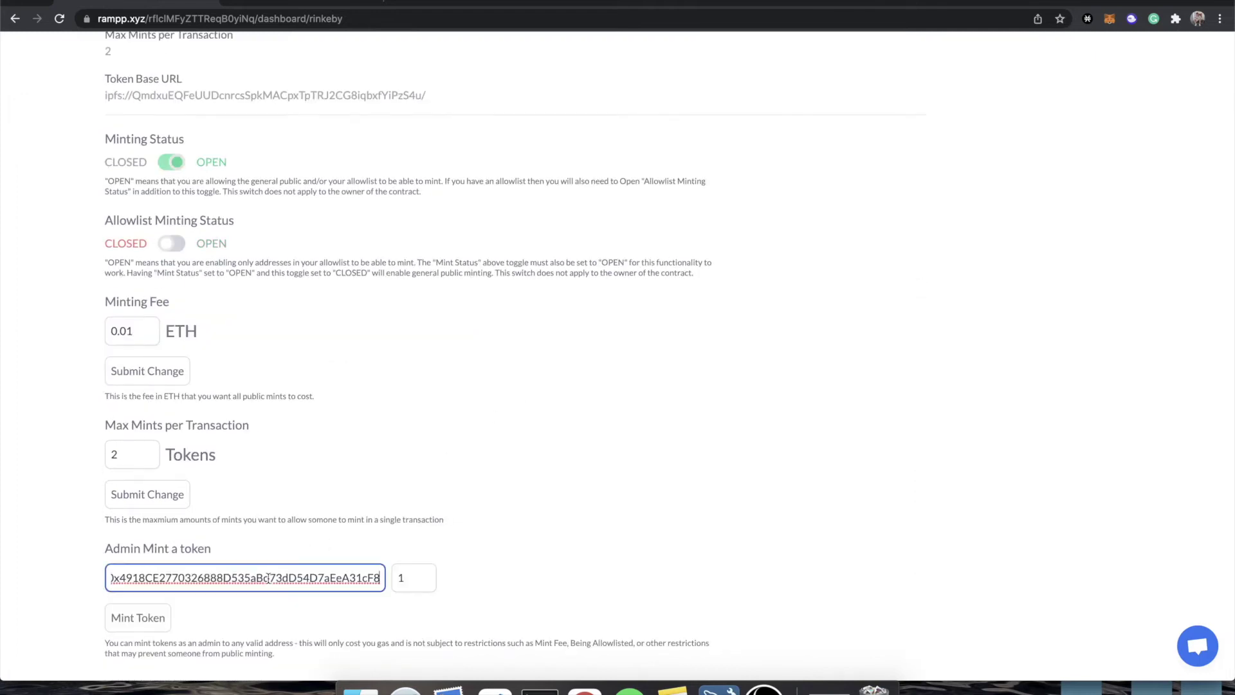
left_click(407, 579)
type("05")
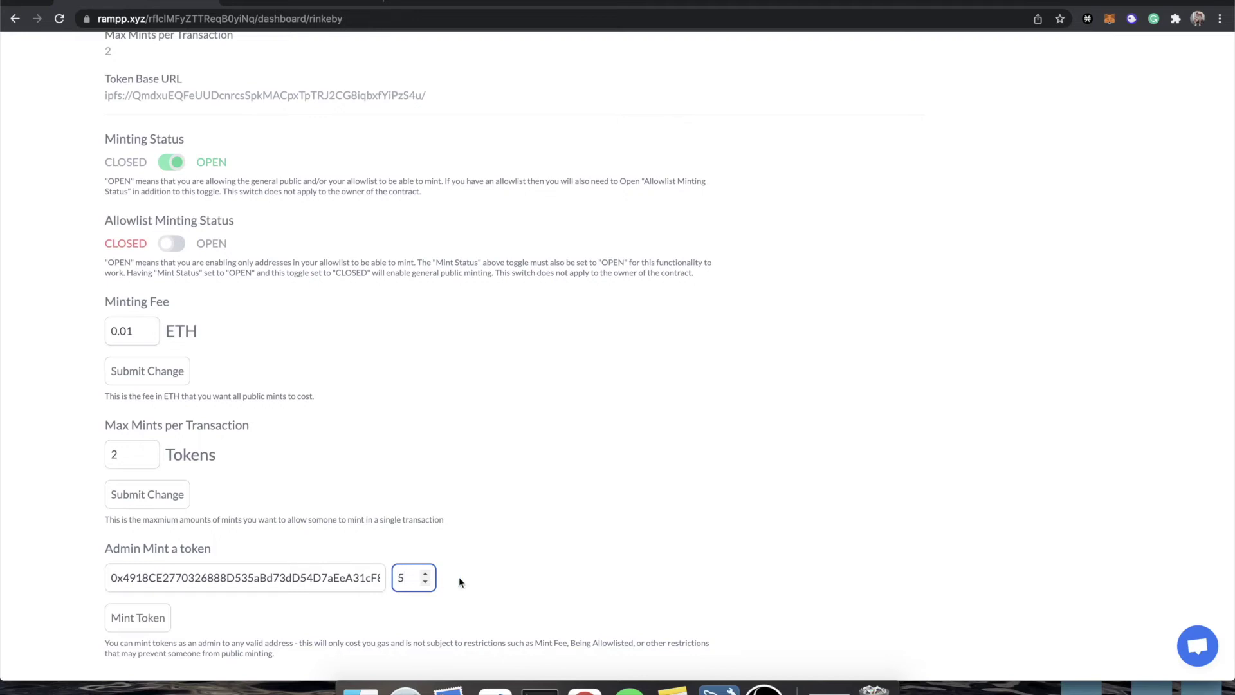
left_click(476, 575)
left_click(118, 628)
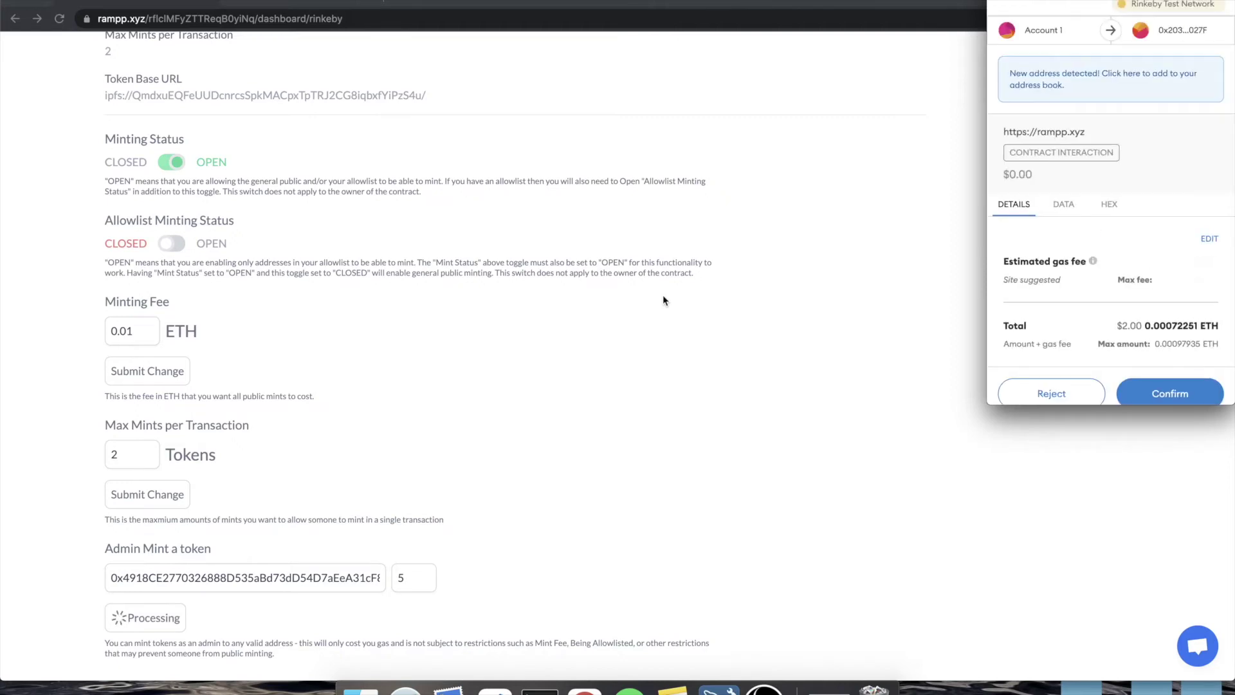
scroll(1232, 294, "down", 1)
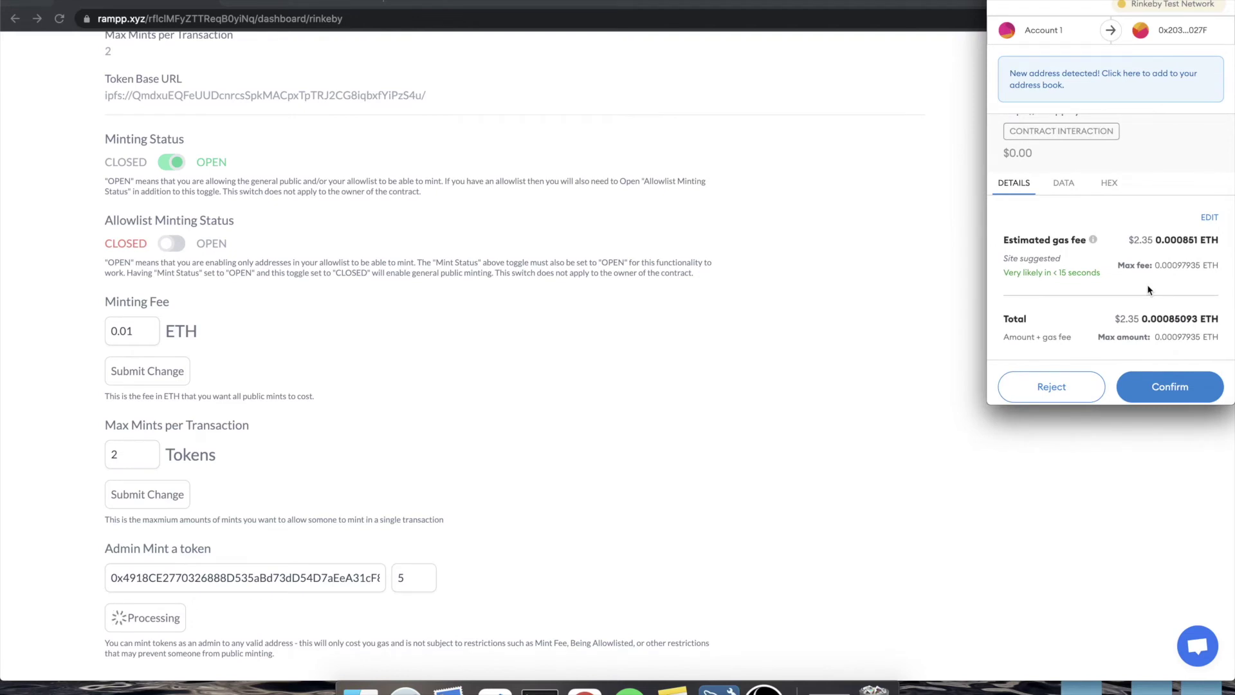
left_click(1166, 393)
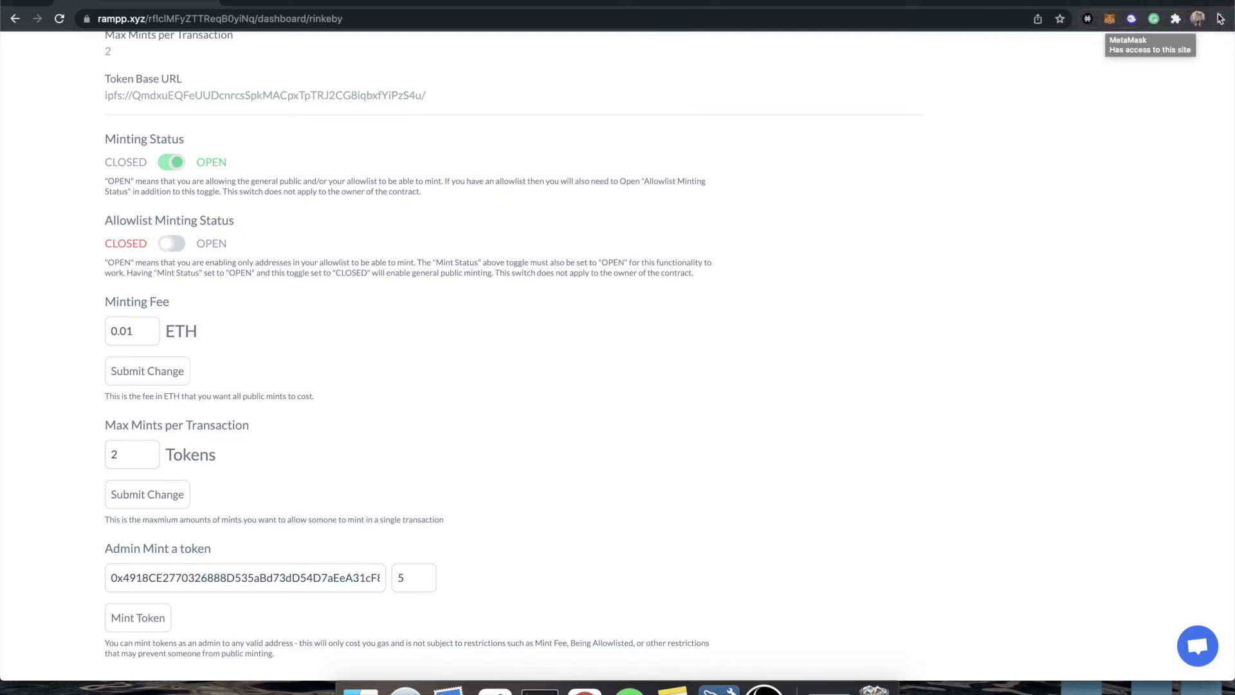
- Open the mint's contract interaction in MetaMask, view it on Etherscan, then open the Rampp Monkeys contract page
left_click(1107, 19)
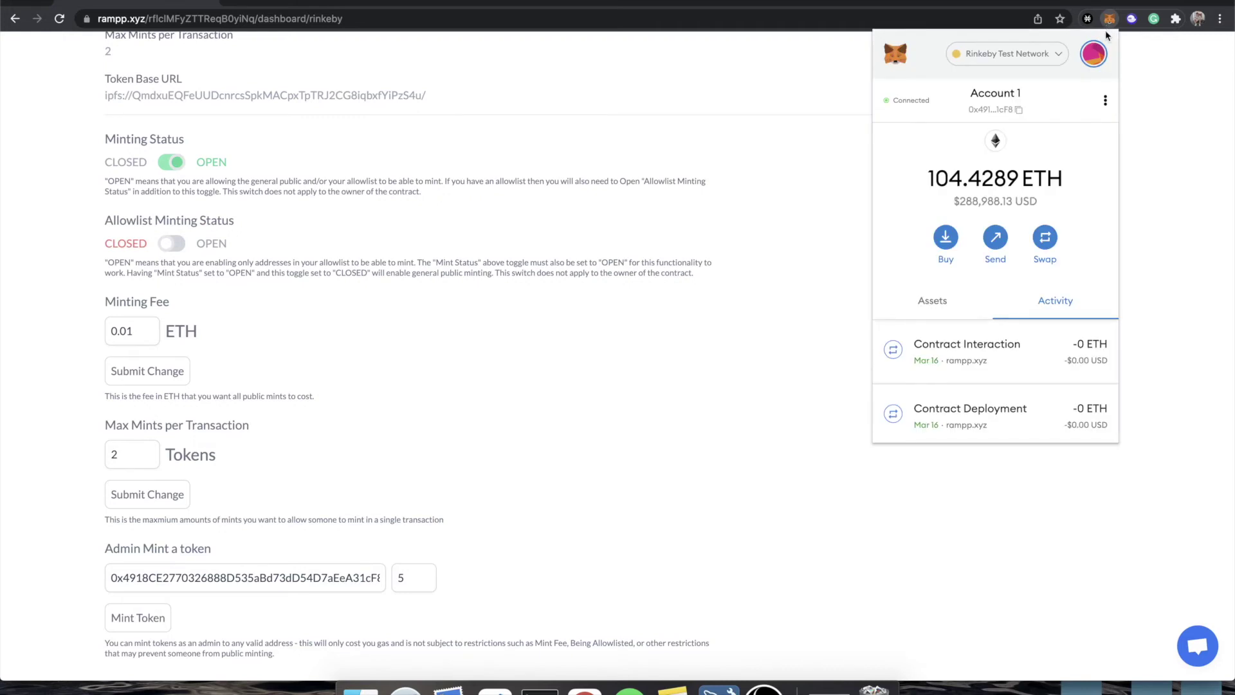
left_click(979, 346)
left_click(1039, 110)
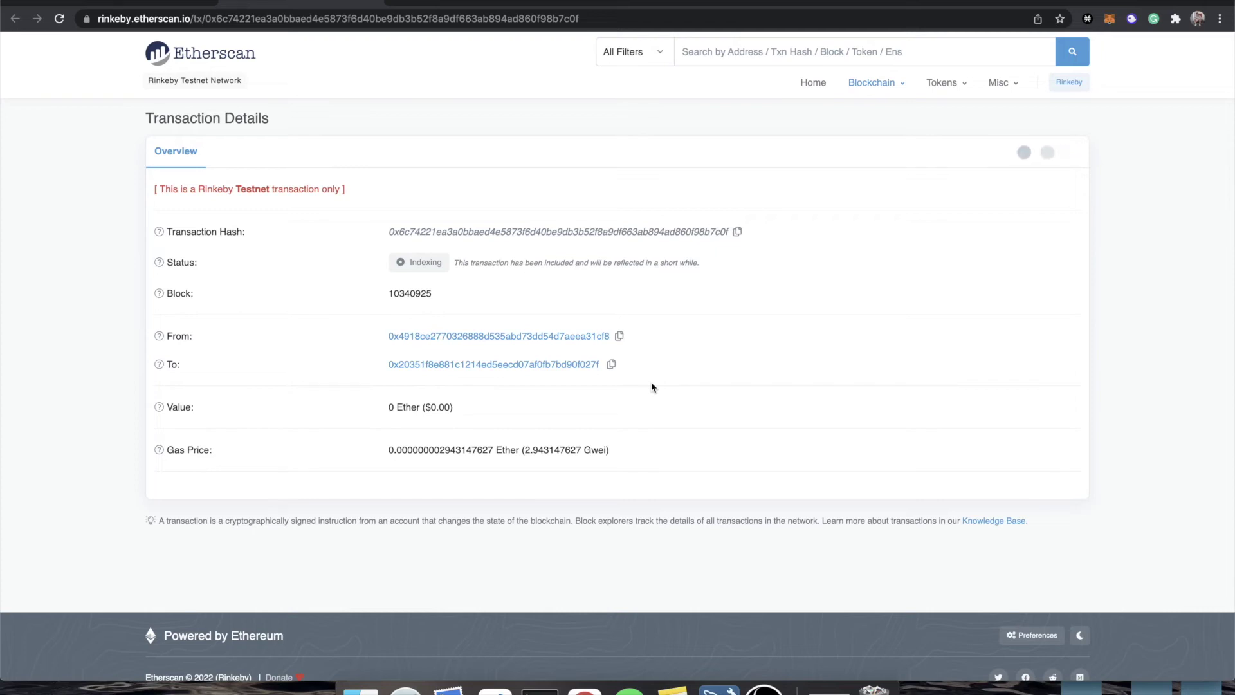
scroll(615, 439, "down", 3)
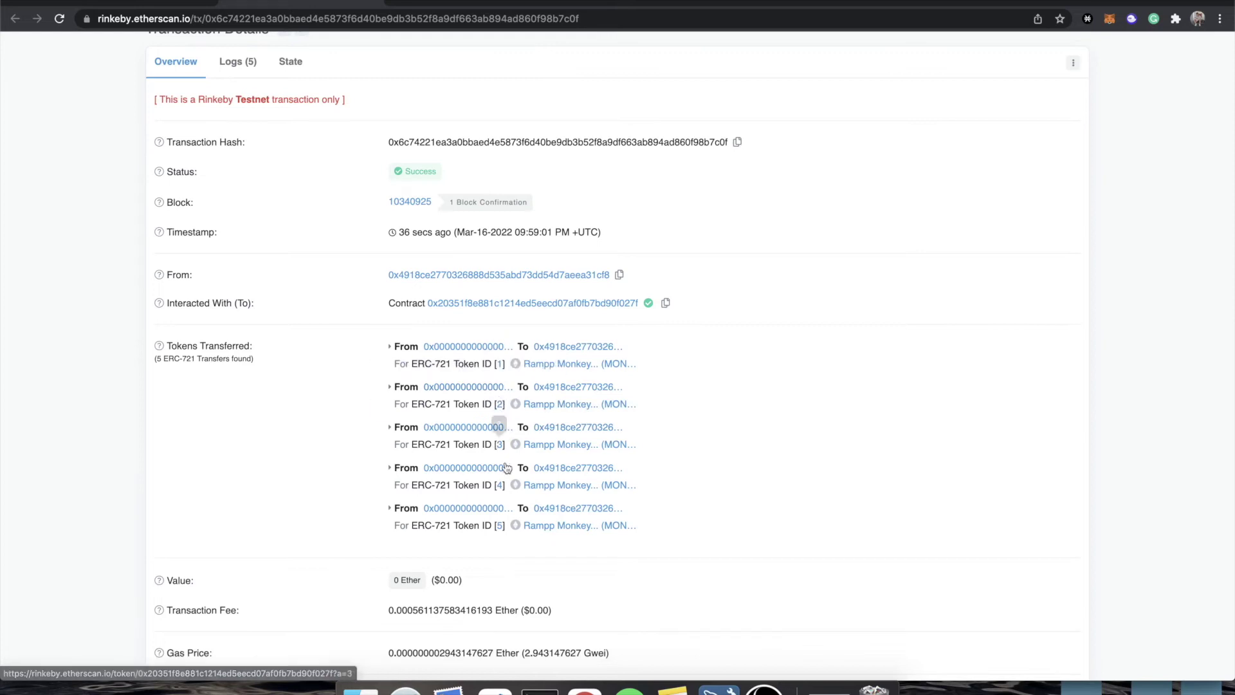
scroll(347, 172, "up", 3)
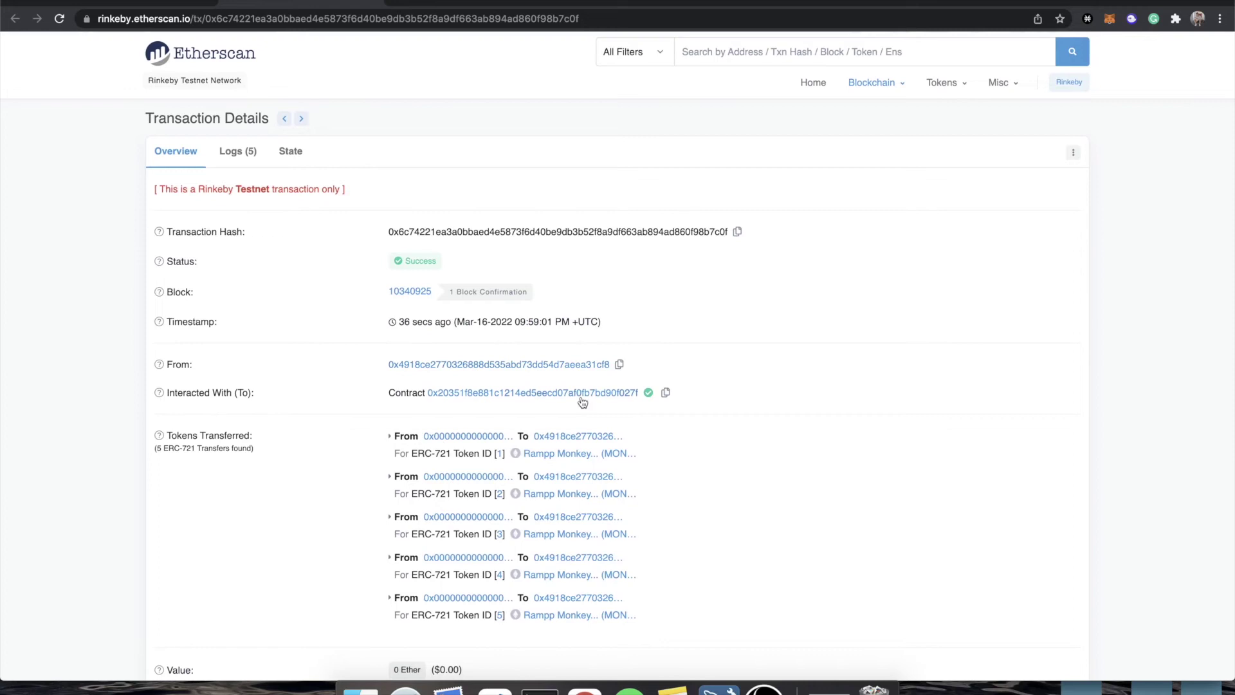
left_click(582, 400)
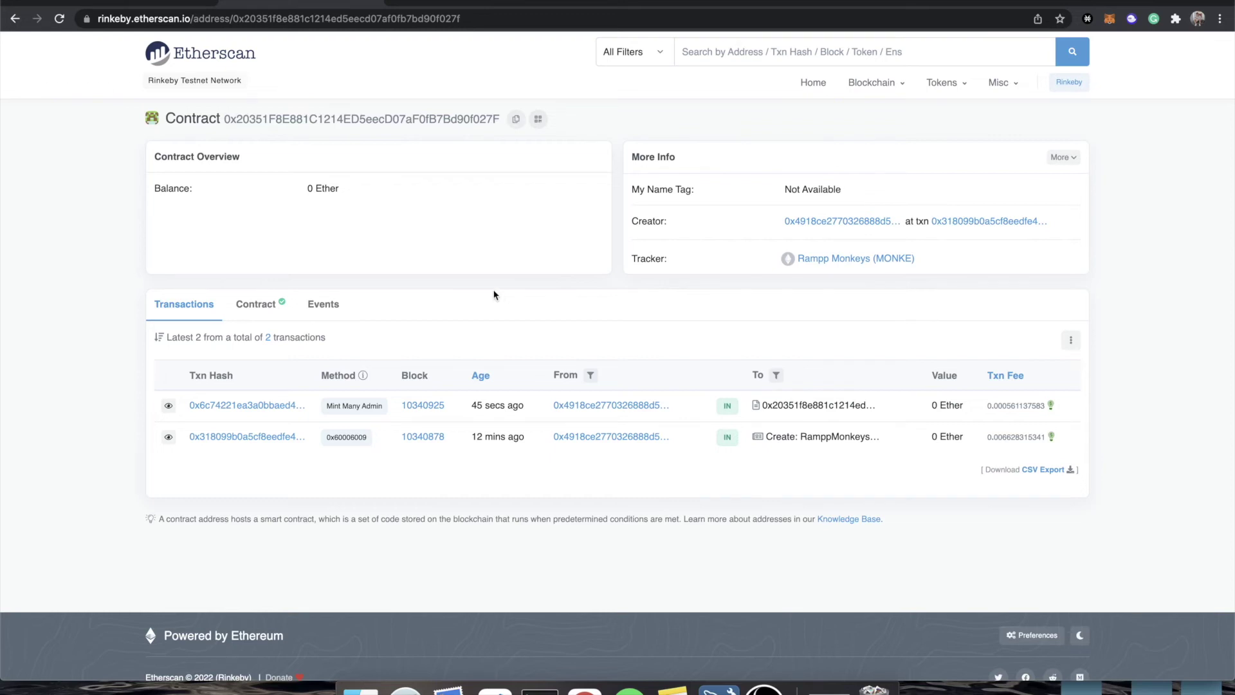
- Copy the contract address and go to the OpenSea testnets site in a new tab
left_click(513, 120)
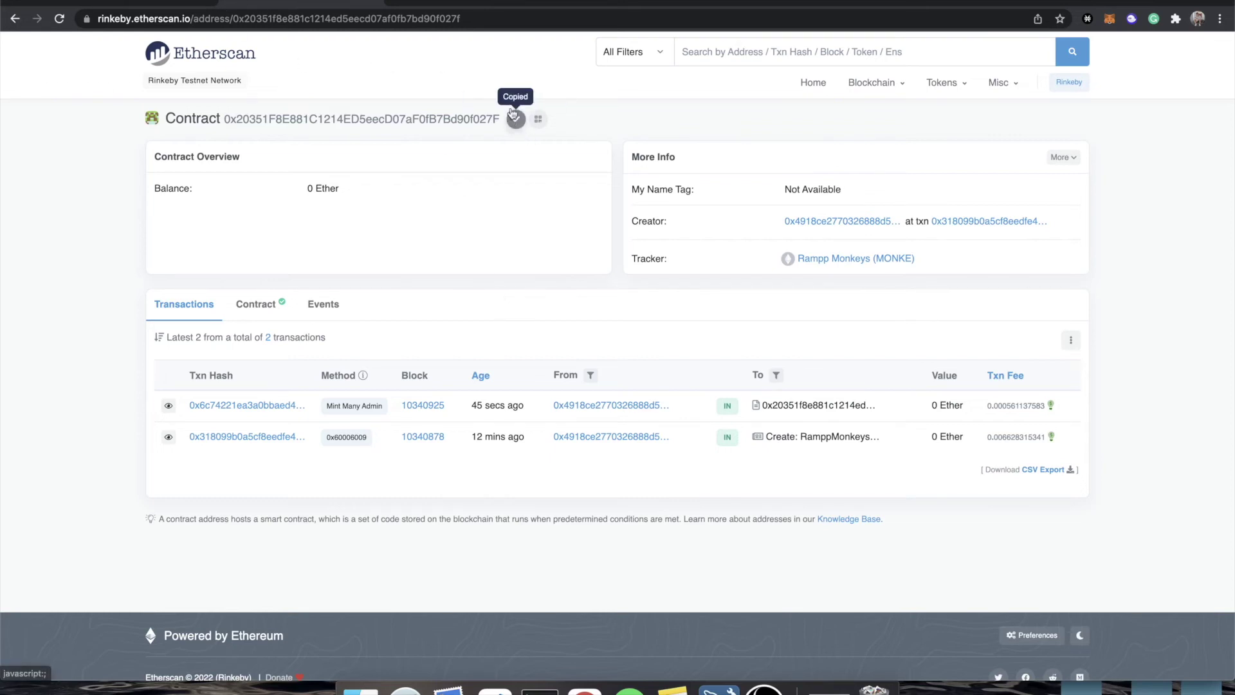
left_click(404, 2)
type("testnets")
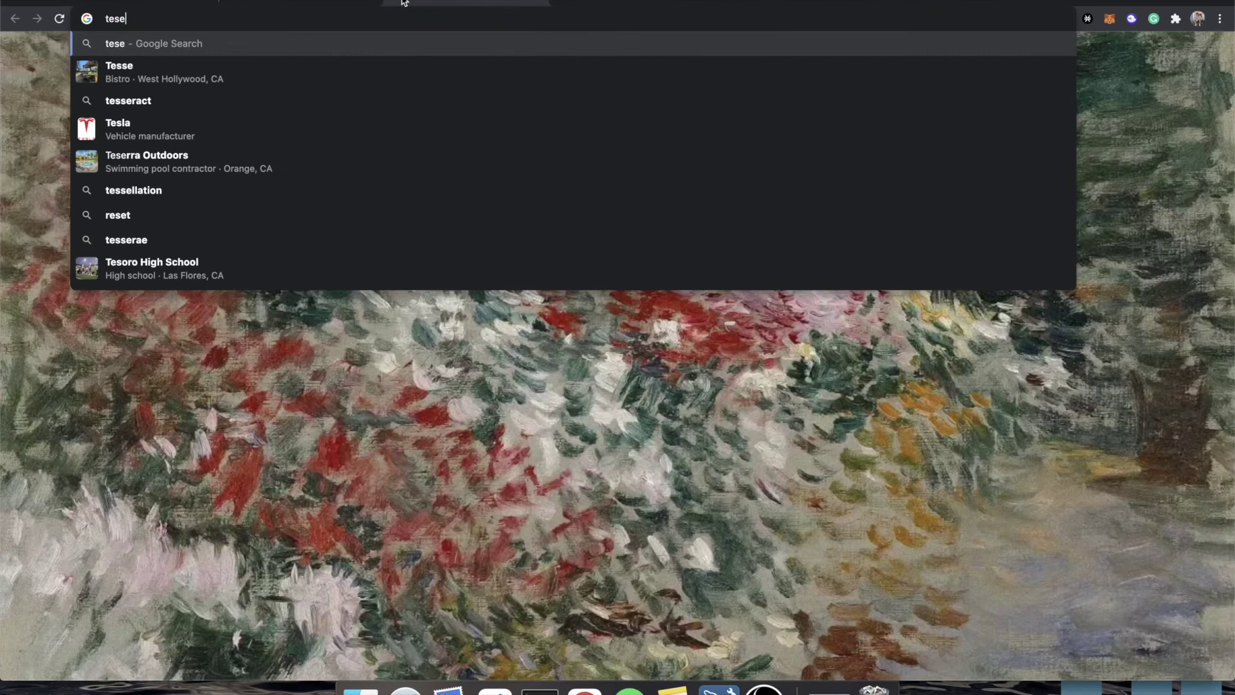
key("BackSpace")
type("tnets.opensea.io")
key("Return")
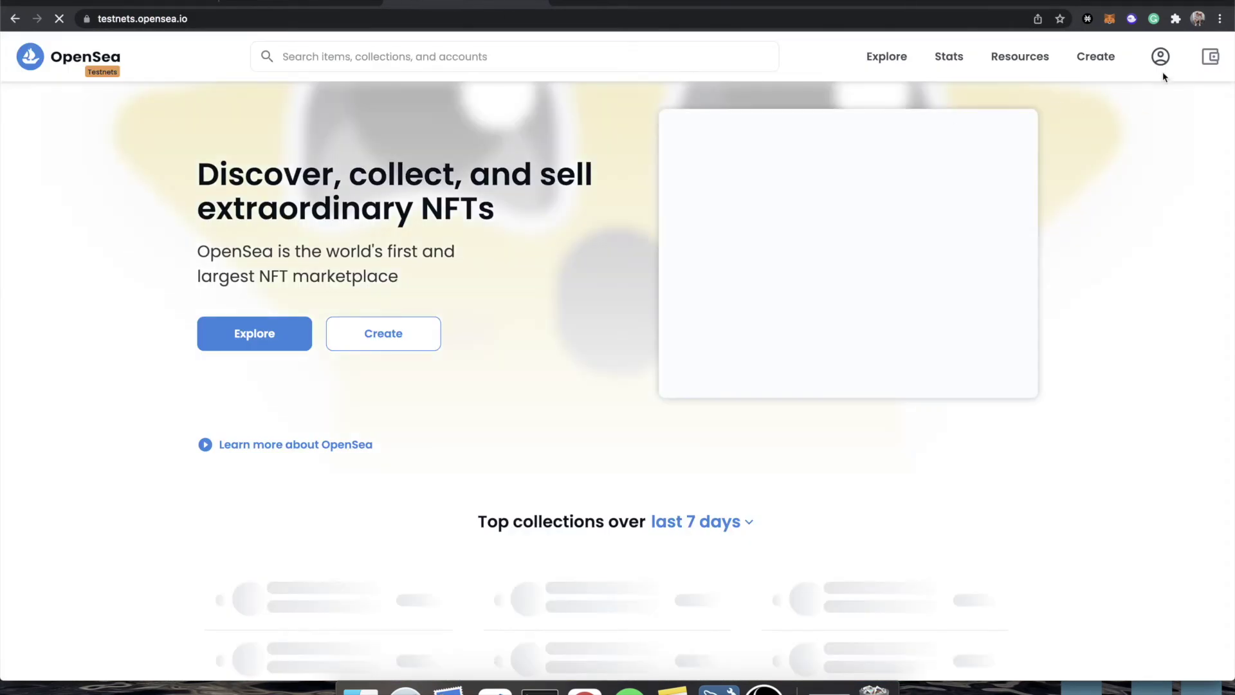
mouse_move(1162, 67)
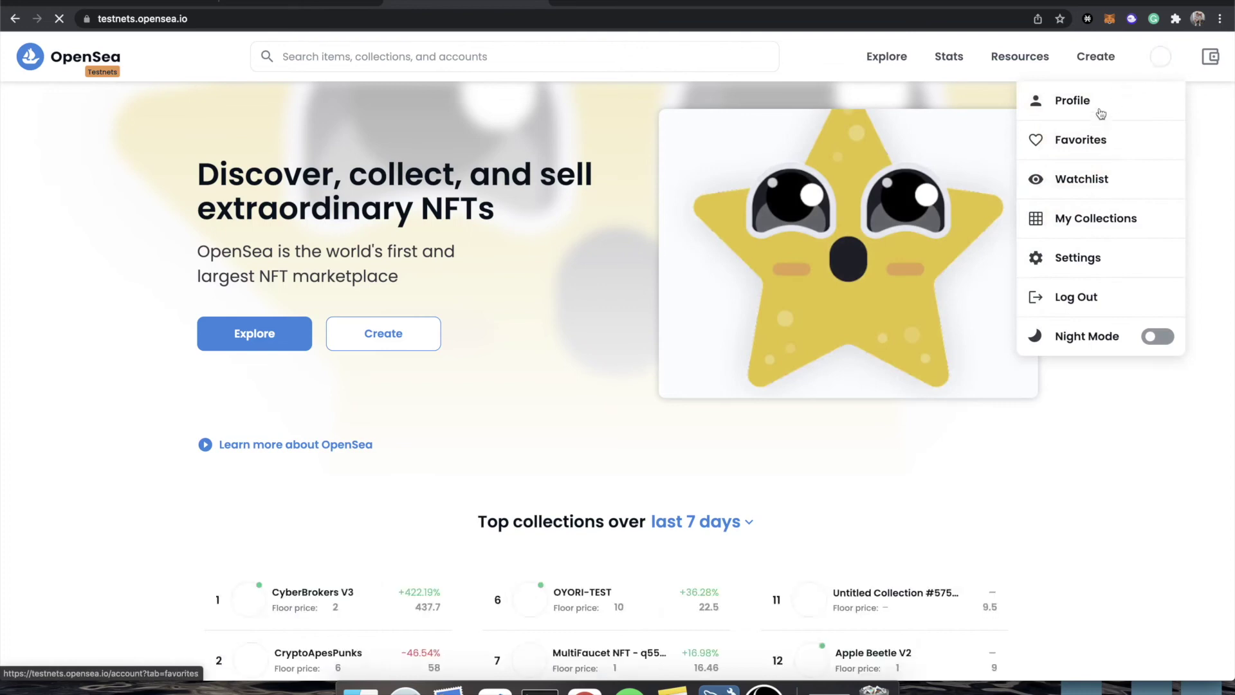
- Import the existing contract as a testnet project on Rinkeby by pasting its address and submitting
left_click(1095, 229)
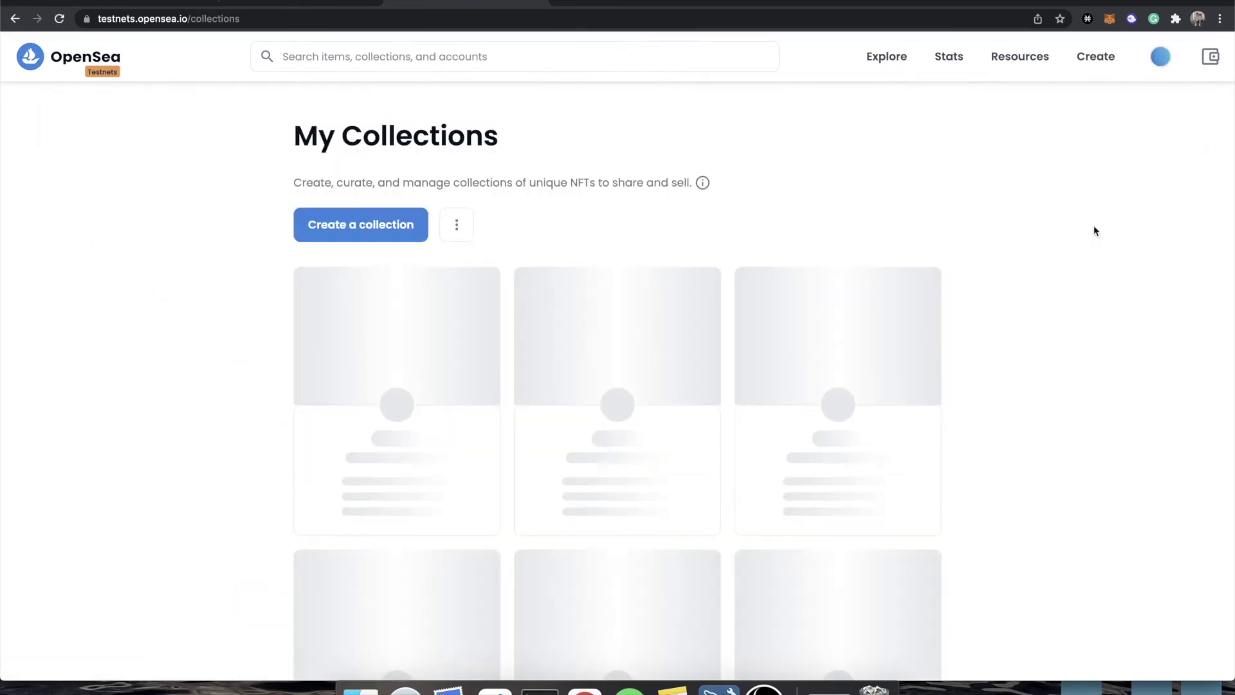
left_click(337, 226)
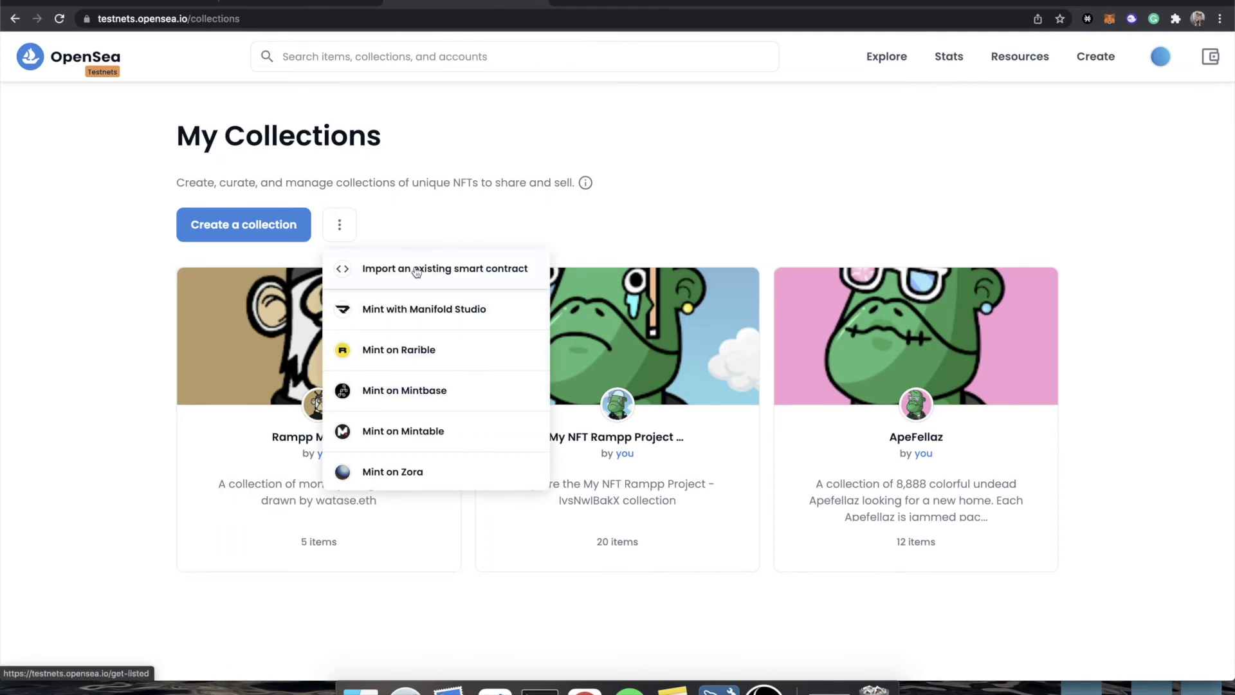
left_click(417, 270)
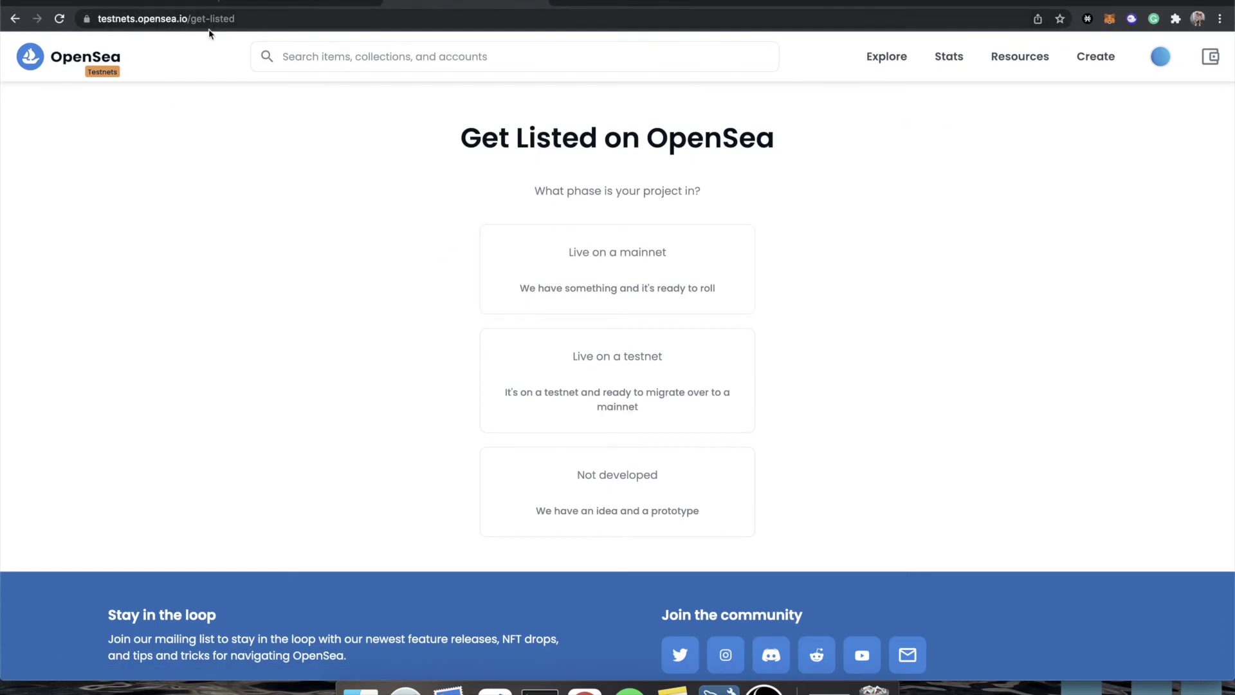
left_click(635, 360)
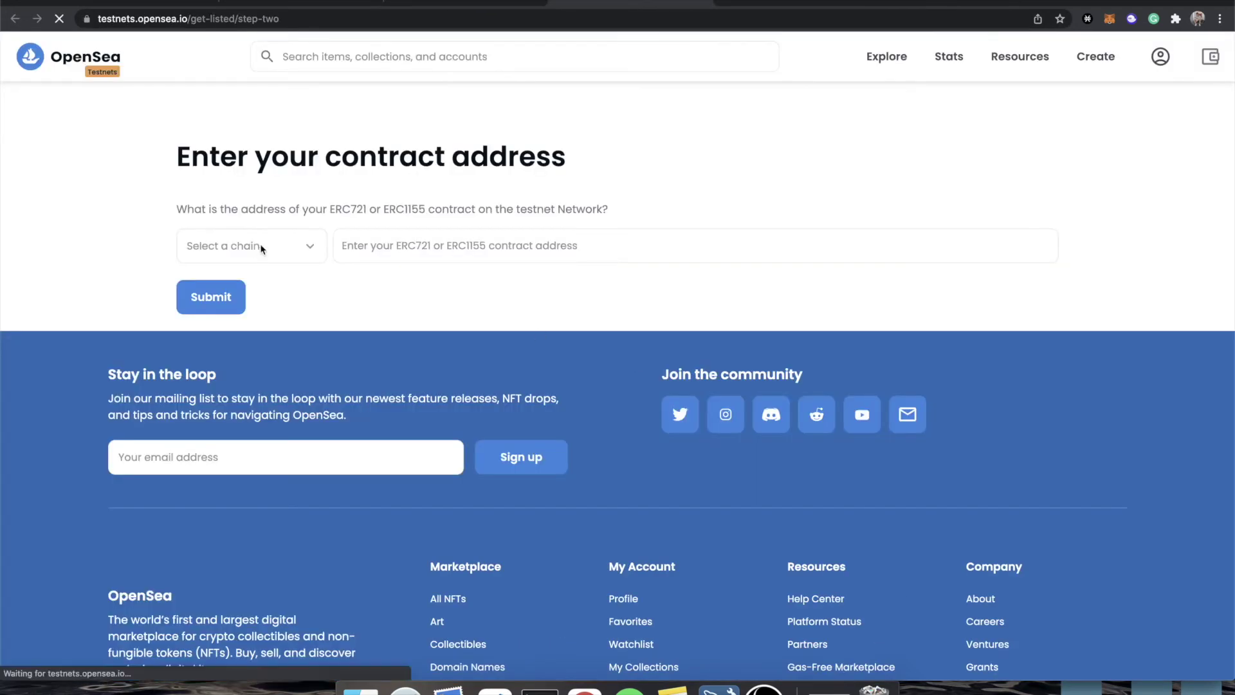
left_click(270, 245)
left_click(247, 275)
left_click(393, 251)
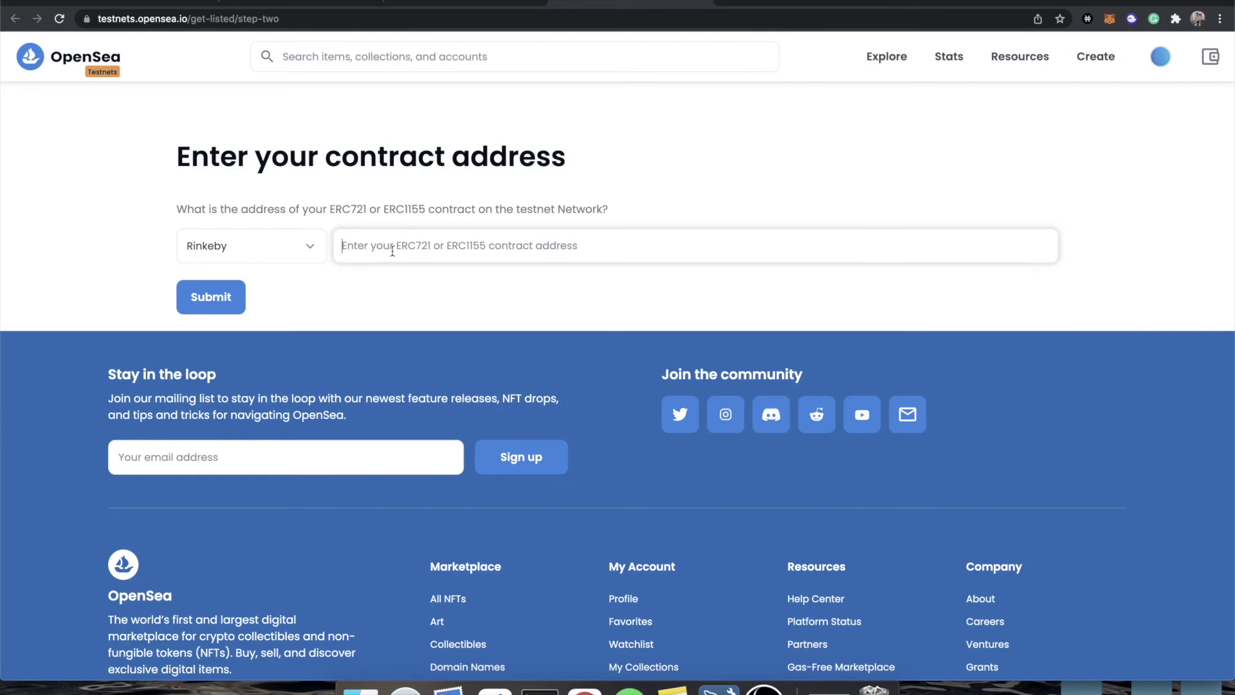
key("super+v")
left_click(243, 296)
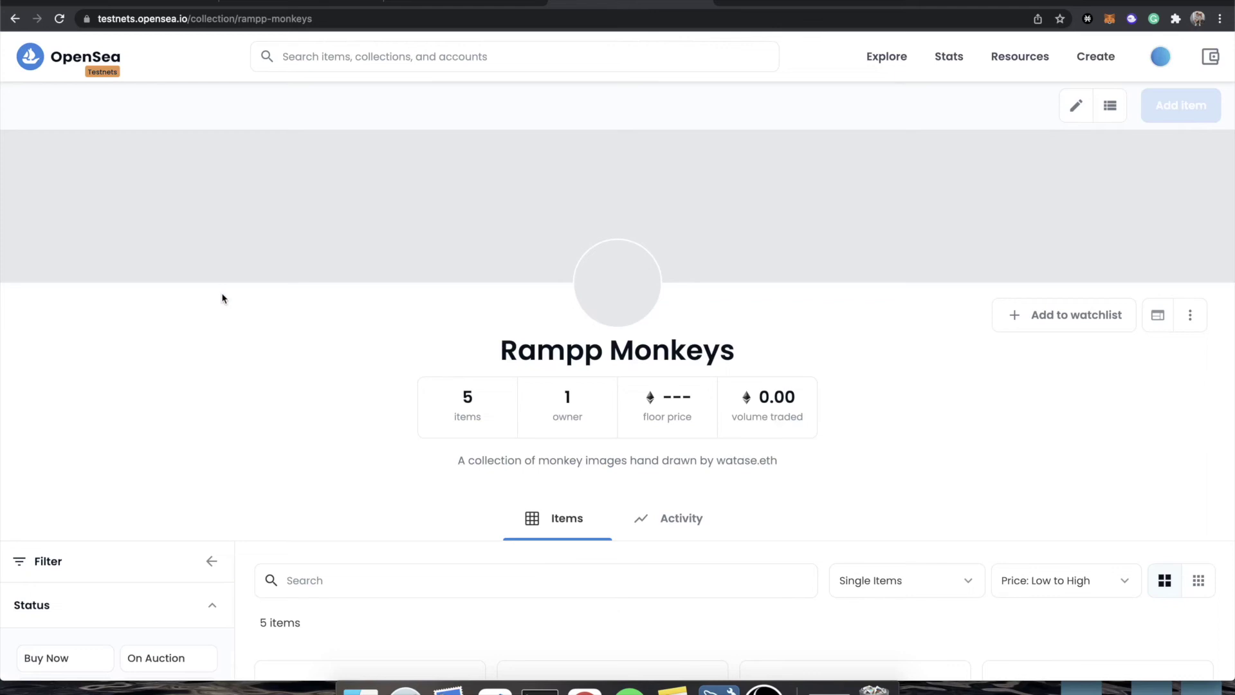
- Check the Rampp Monkeys collection's linked website, then return to the collection page
triple_click(652, 348)
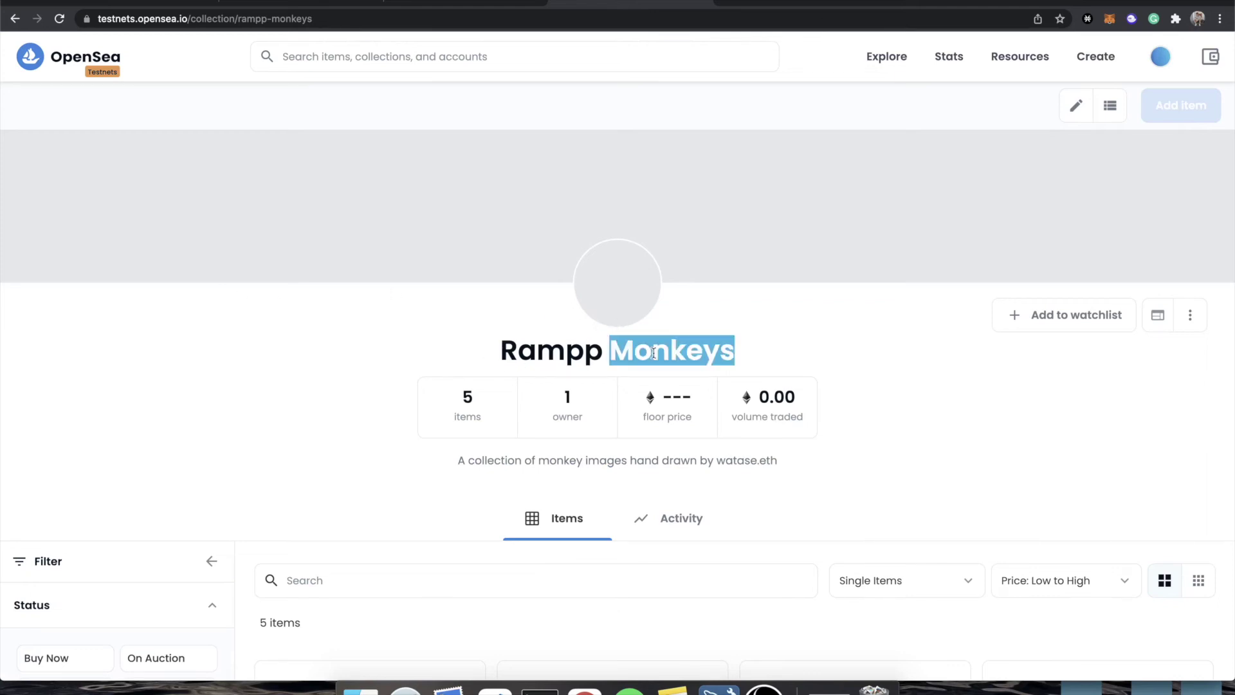
left_click(1155, 329)
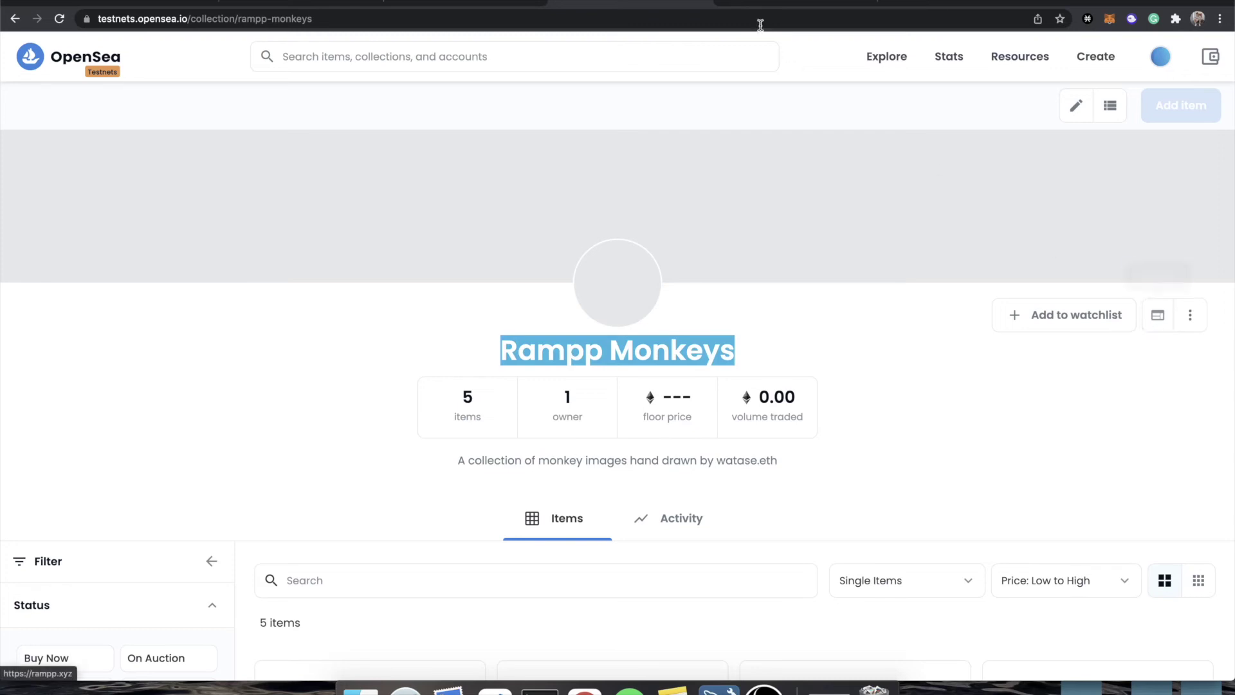
left_click(828, 8)
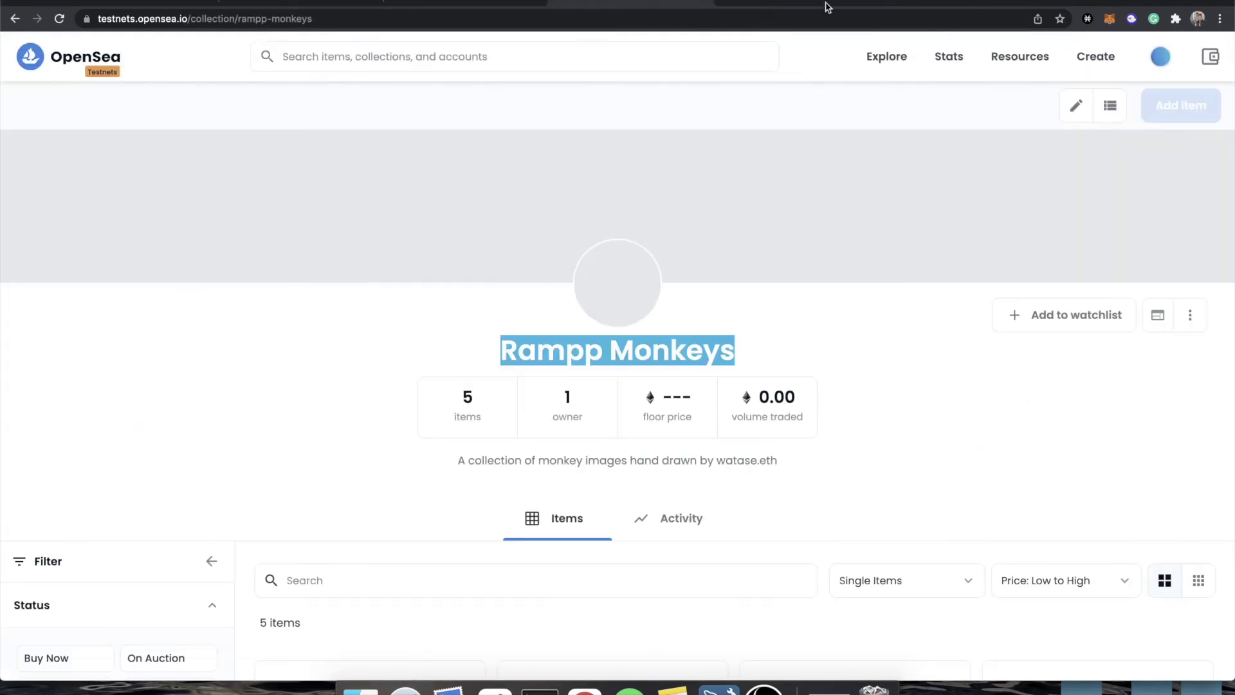
- Scroll down the Rampp Monkeys collection page to review the five Lazy Rampp Apes item cards
left_click(786, 331)
scroll(782, 393, "down", 3)
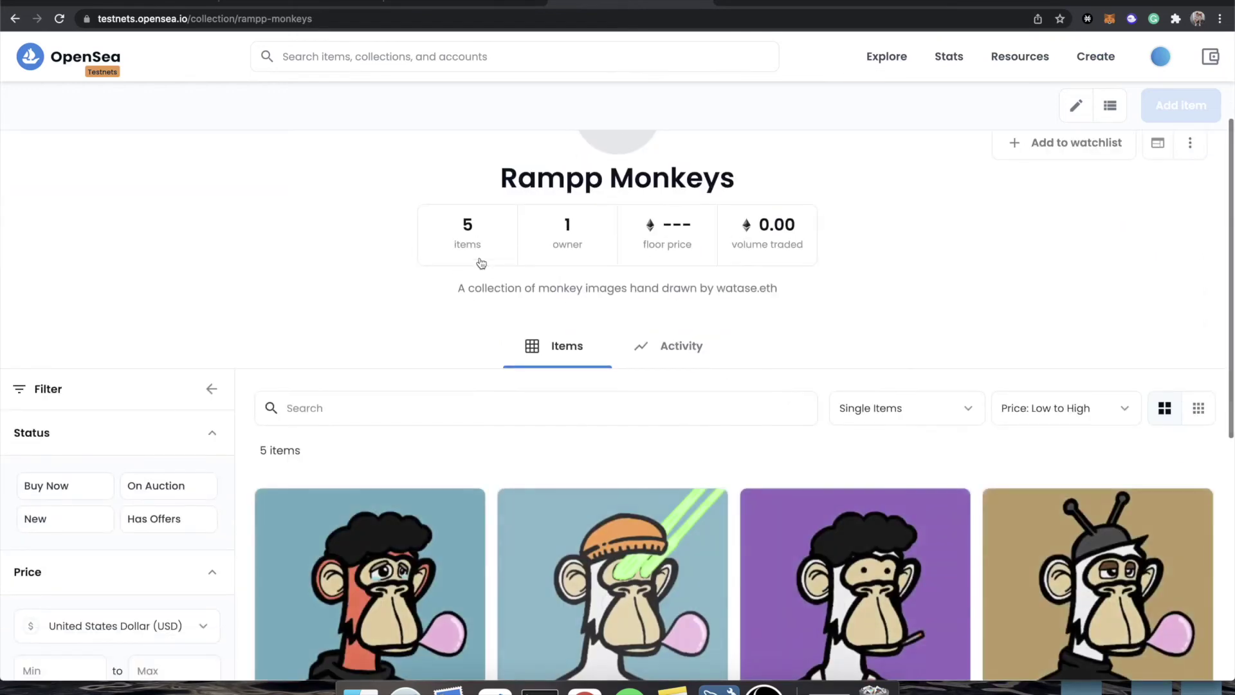
scroll(470, 239, "down", 1)
scroll(470, 240, "down", 3)
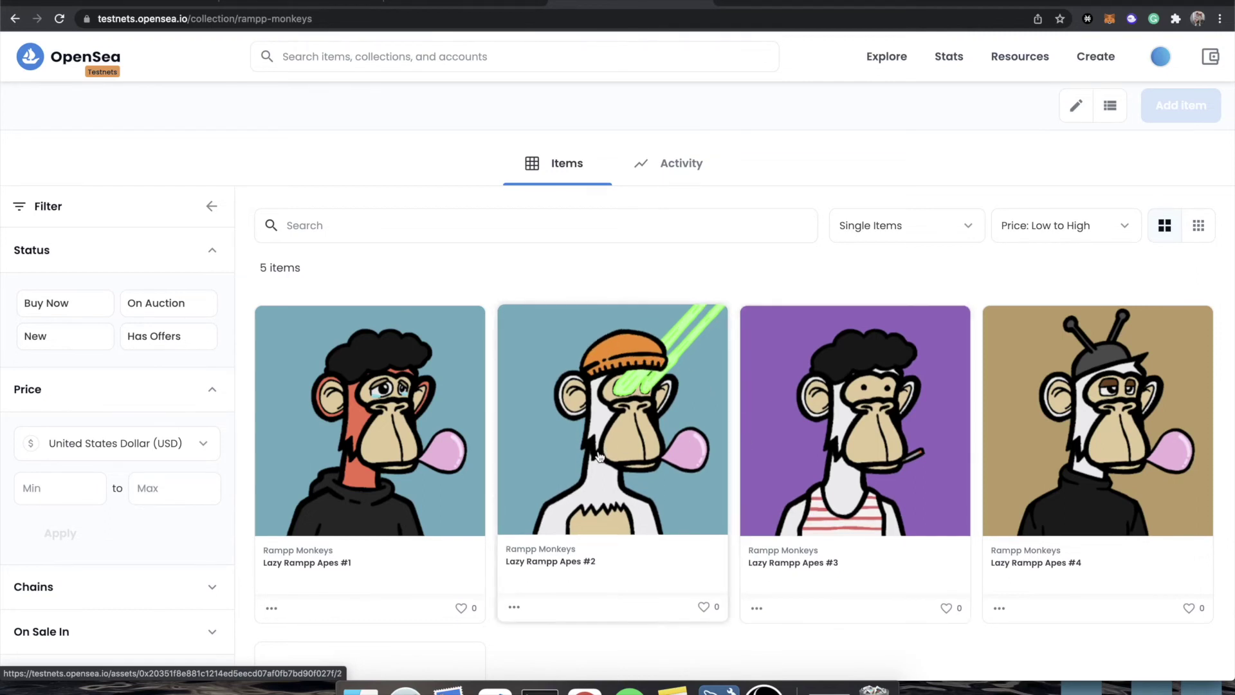
scroll(598, 455, "down", 5)
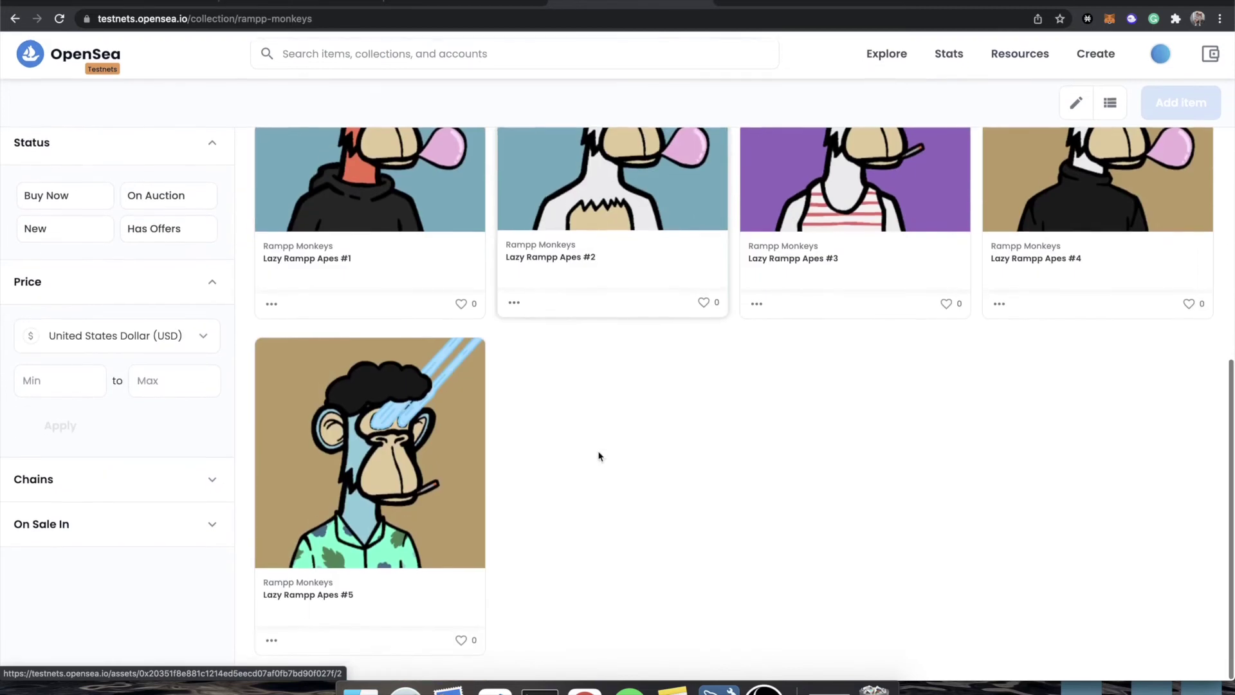
scroll(598, 455, "up", 3)
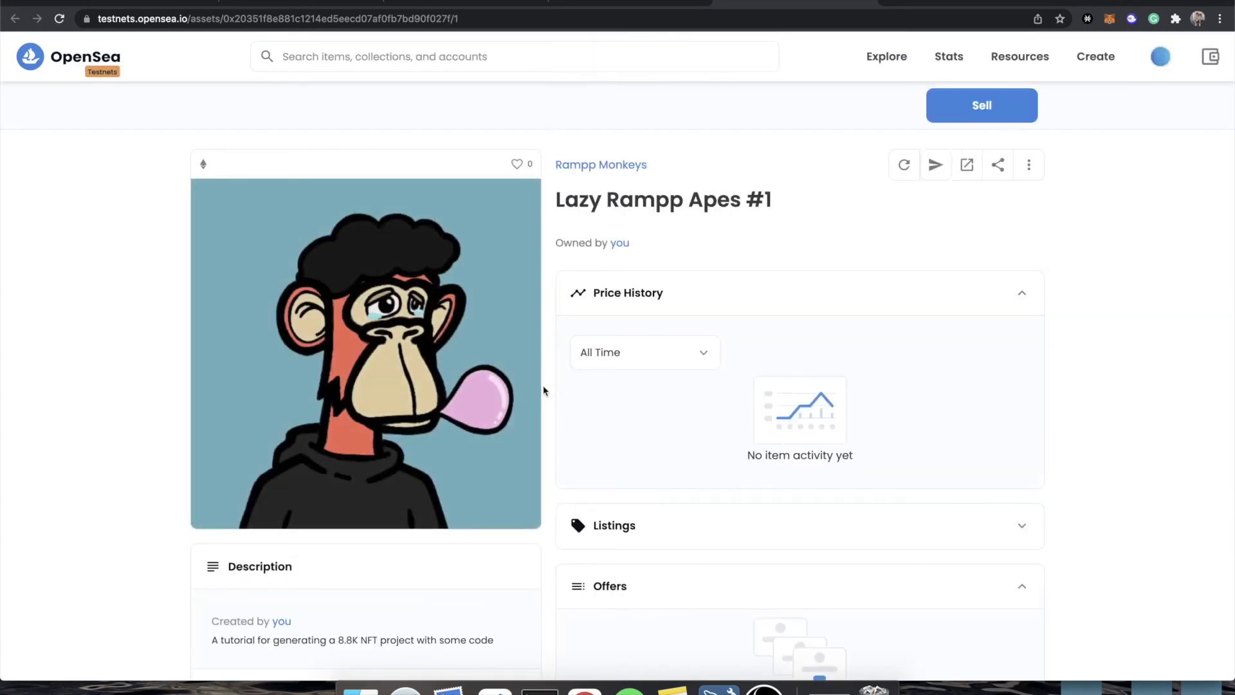
scroll(543, 390, "down", 5)
- Review Lazy Rampp Apes #1's Properties, About Rampp Monkeys description and contract Details
left_click(414, 384)
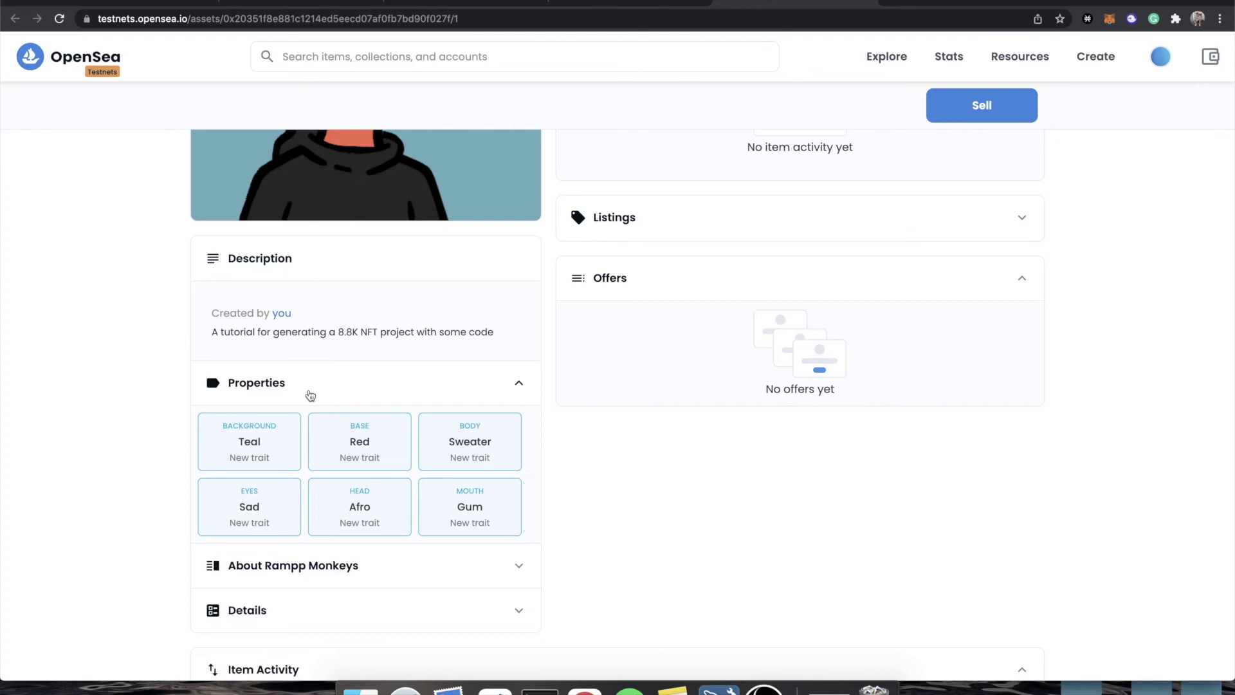
left_click(311, 395)
left_click(309, 428)
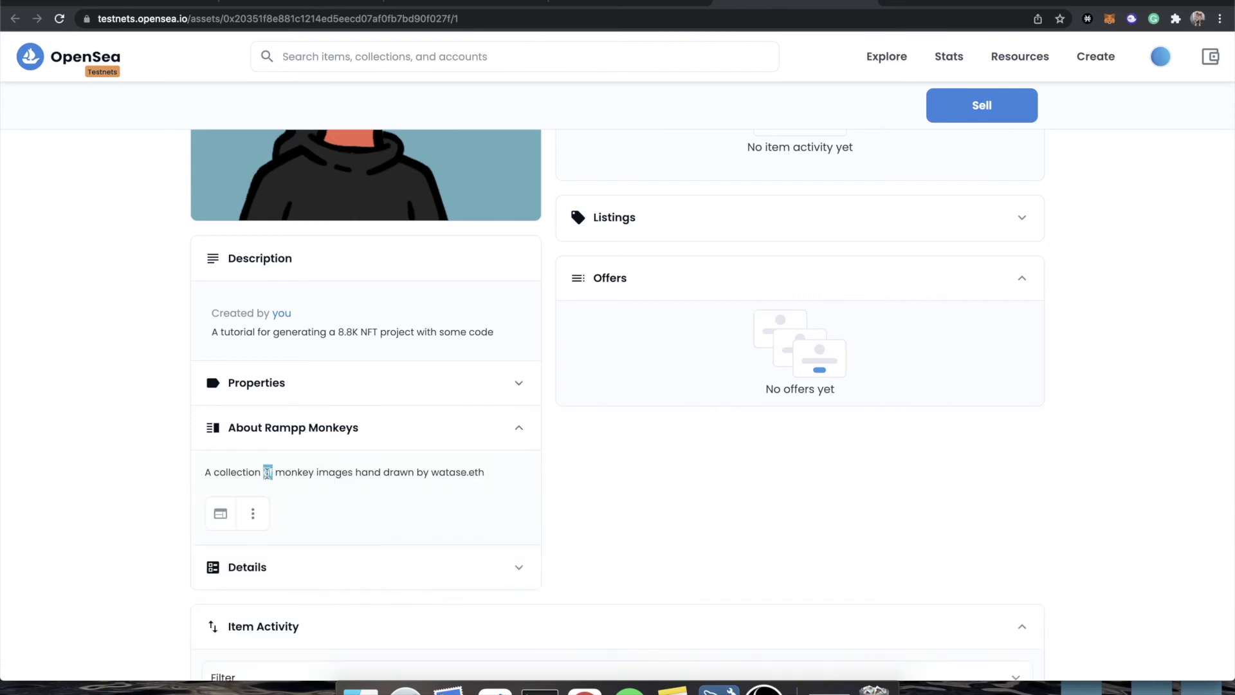
triple_click(268, 472)
left_click(399, 435)
left_click(322, 484)
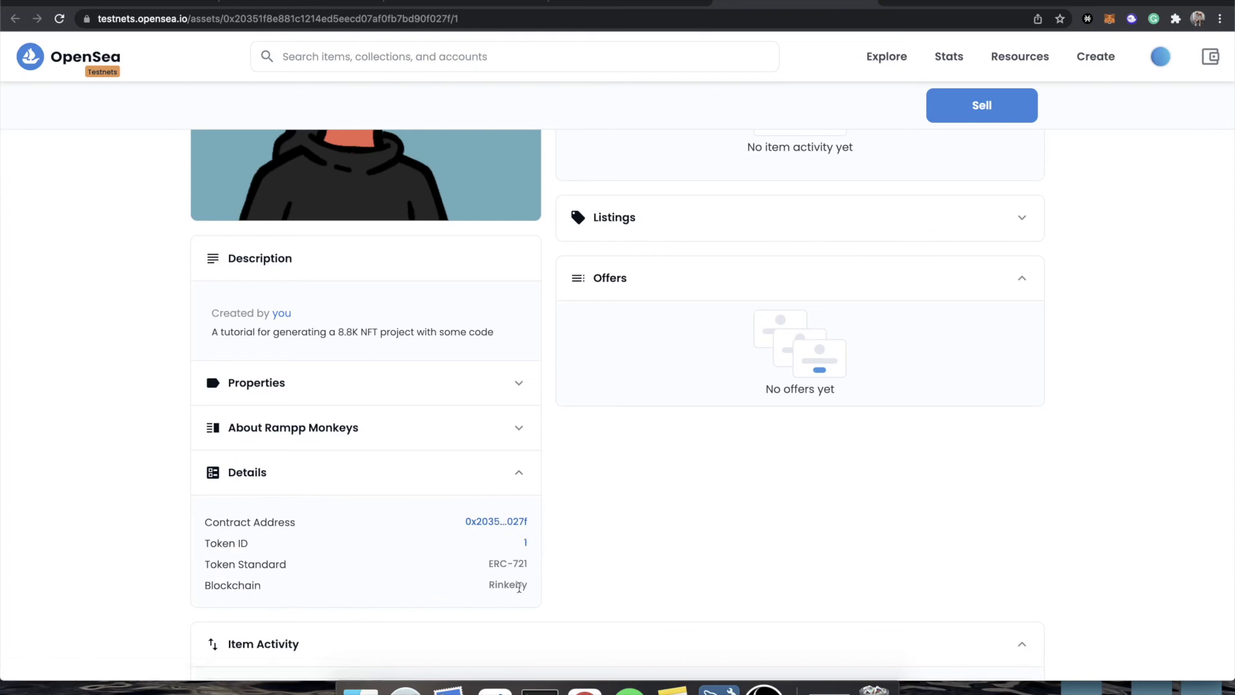
- Check the item's mint activity, then go back to the Rampp Monkeys collection page
scroll(524, 547, "down", 5)
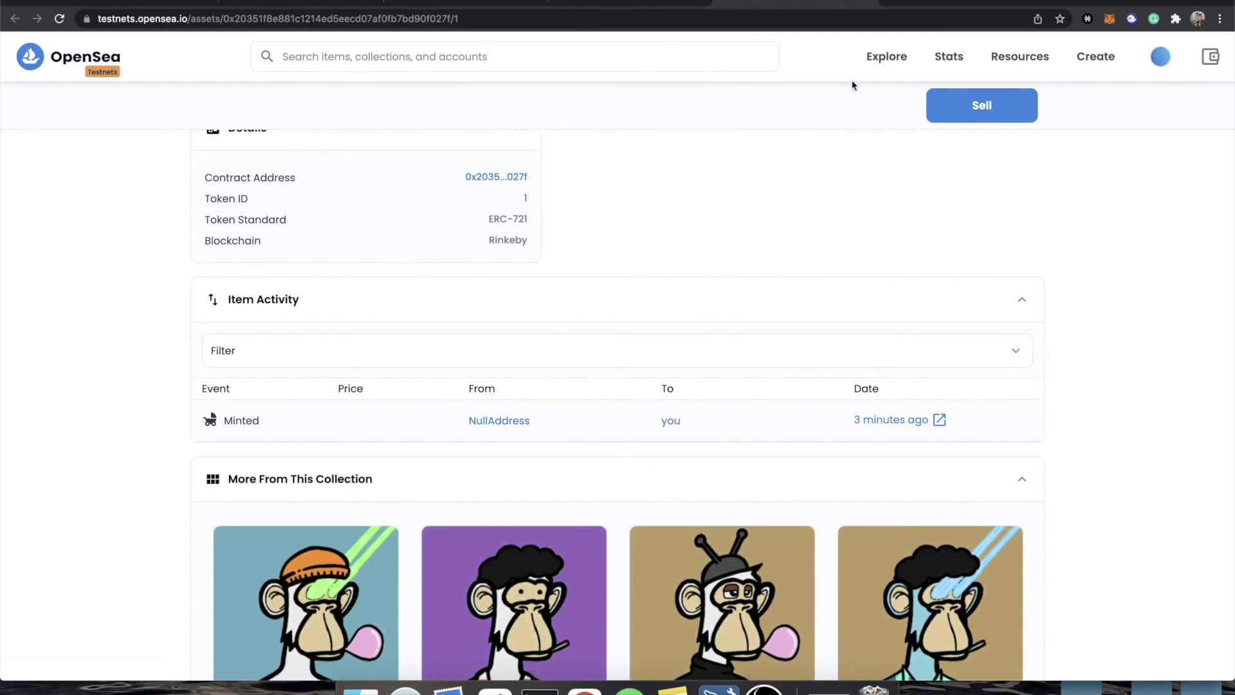
key("super+bracketleft")
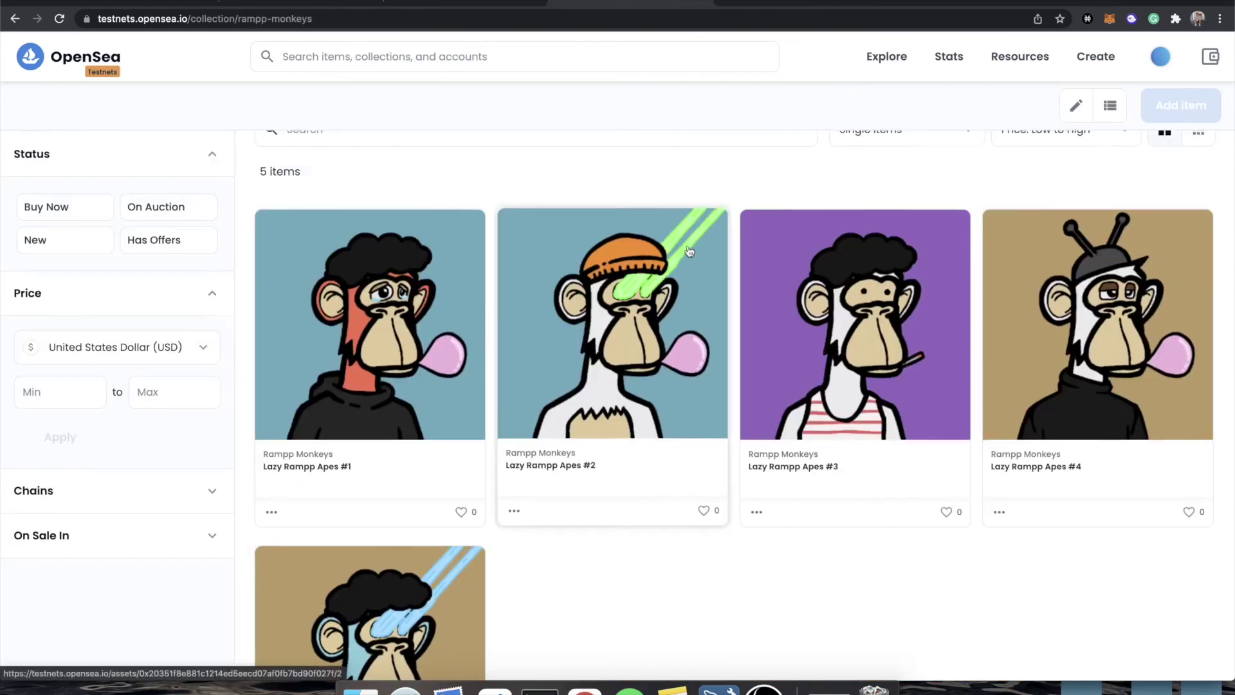
scroll(688, 251, "up", 4)
scroll(888, 295, "up", 3)
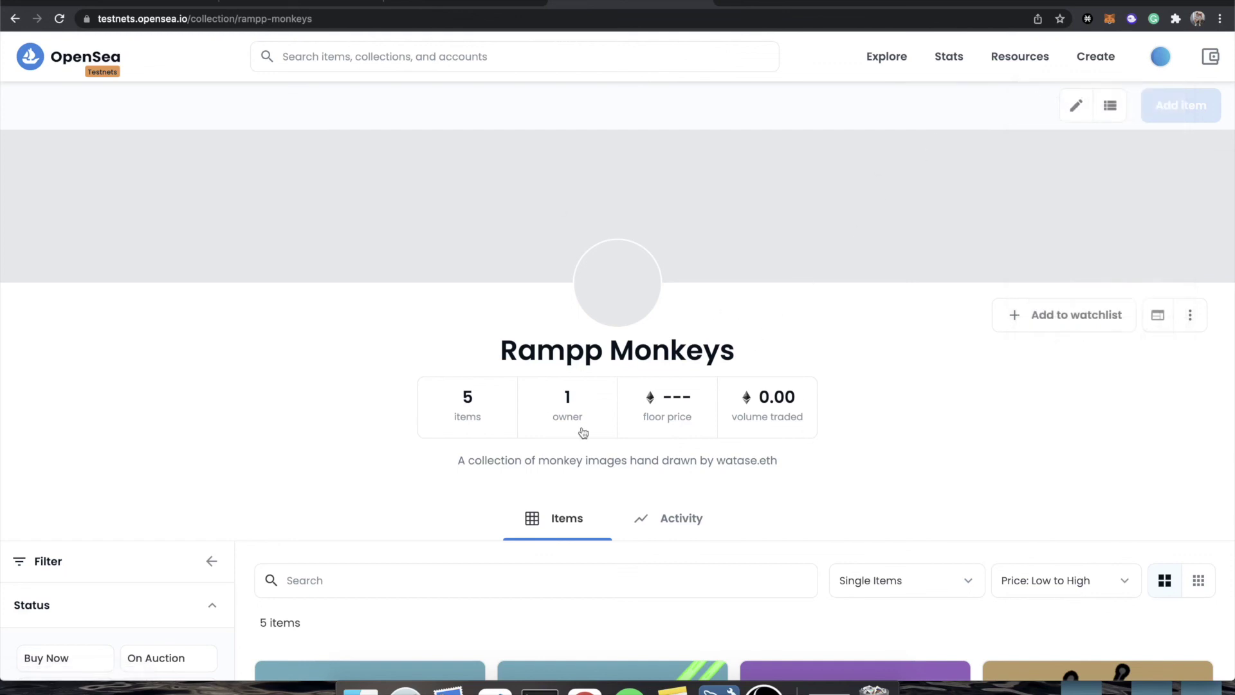
left_click(1076, 107)
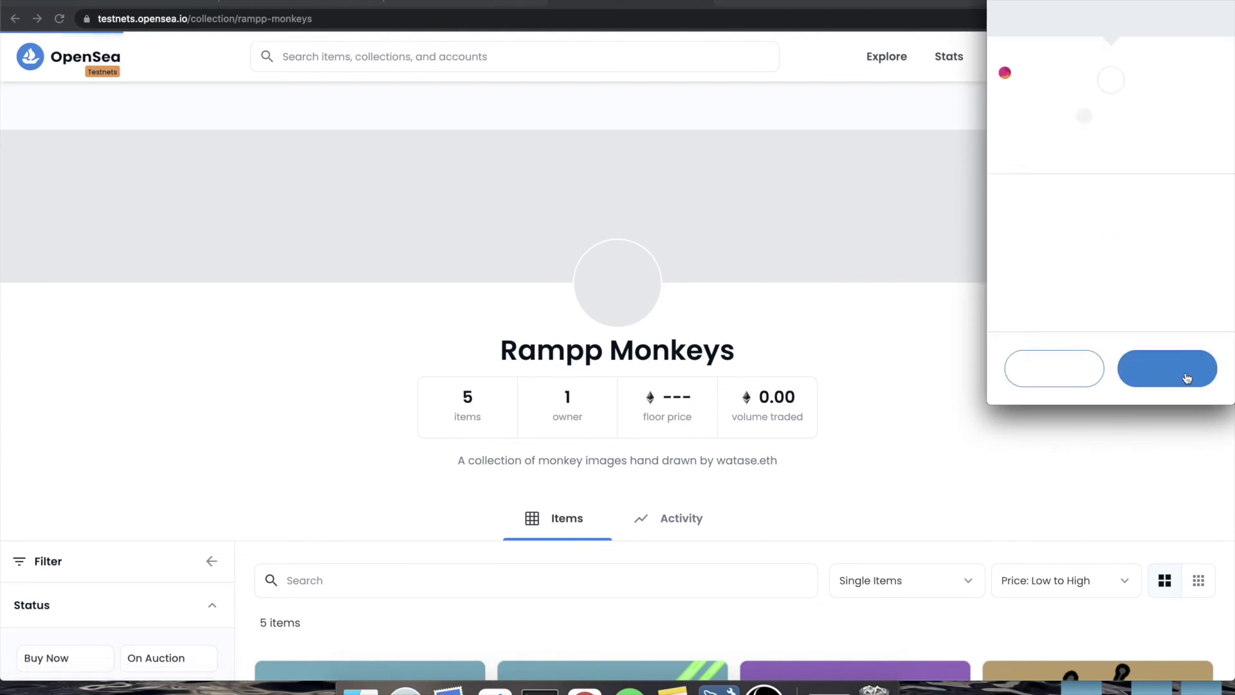
left_click(1187, 377)
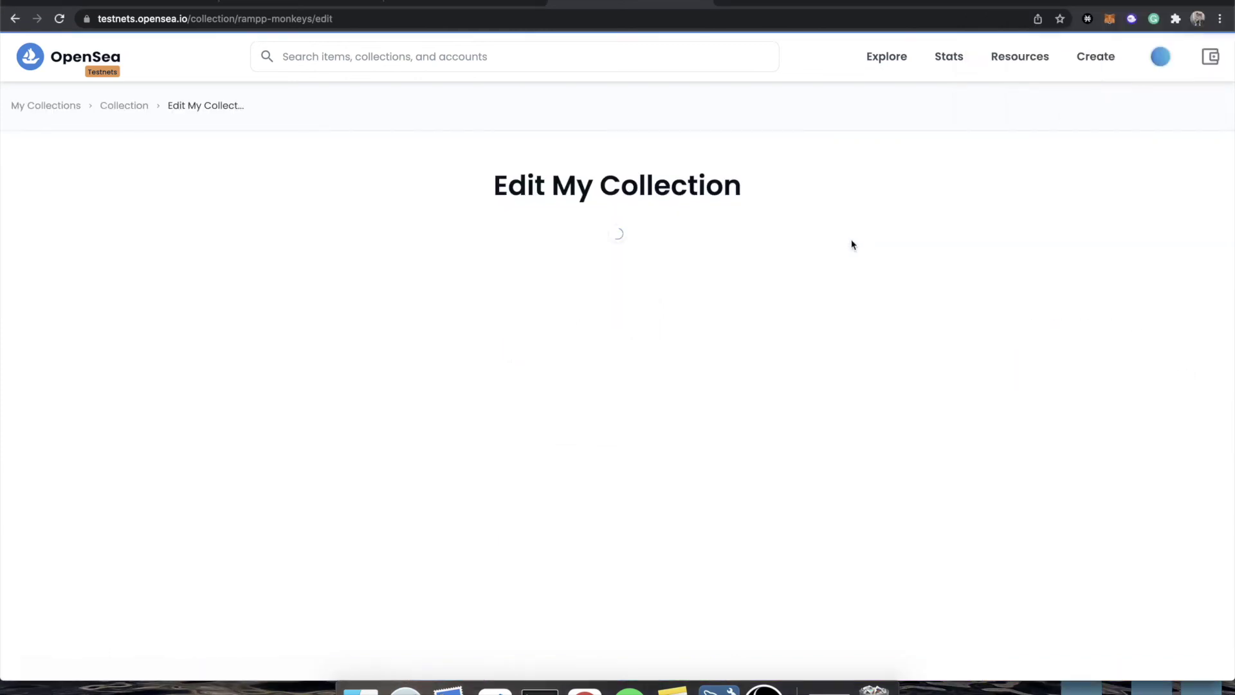
scroll(406, 371, "down", 5)
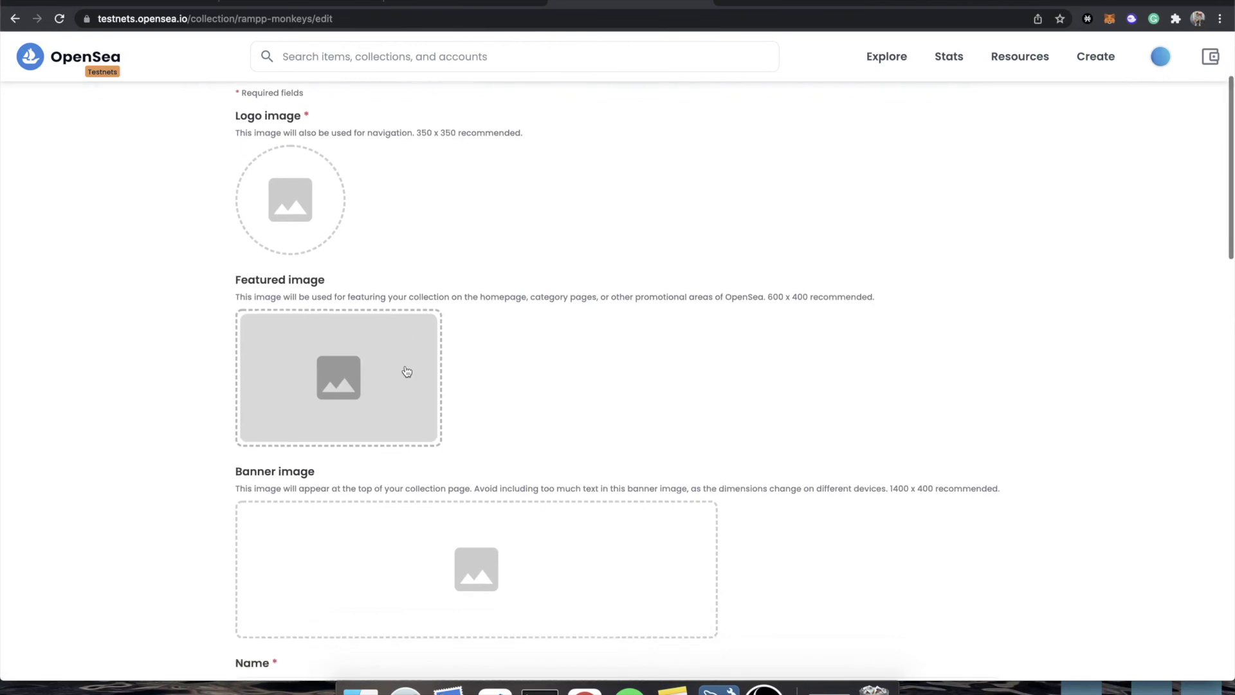
scroll(407, 371, "down", 6)
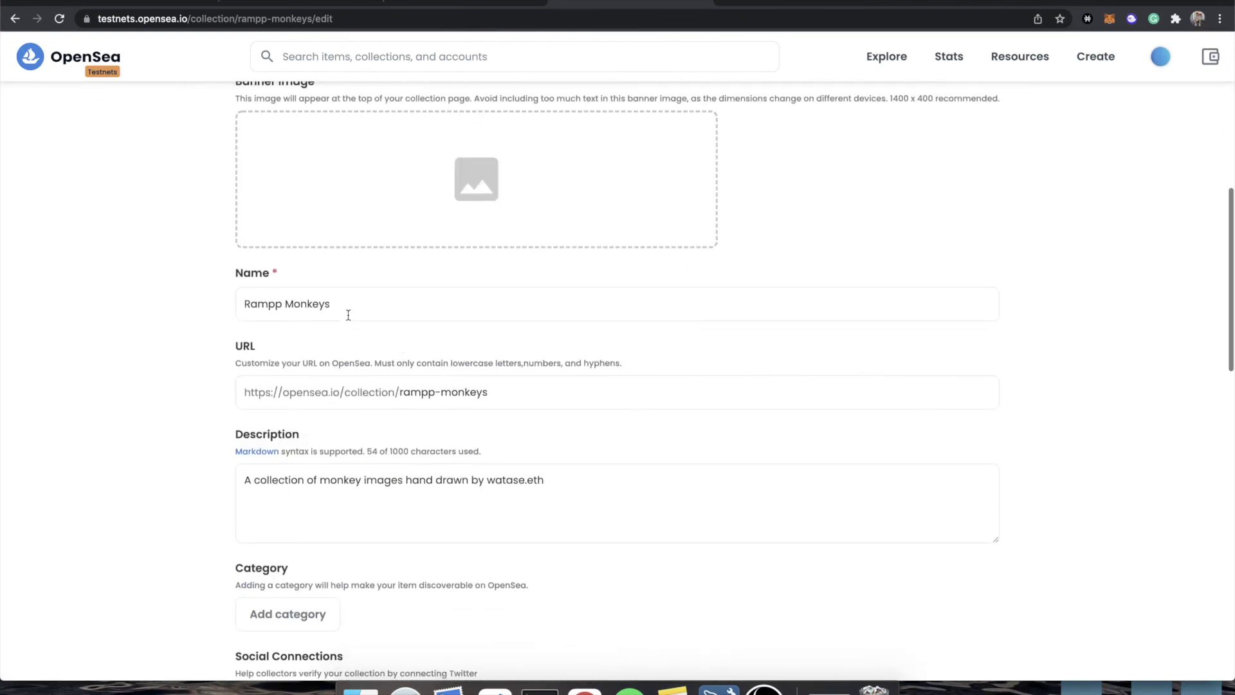
scroll(457, 331, "down", 6)
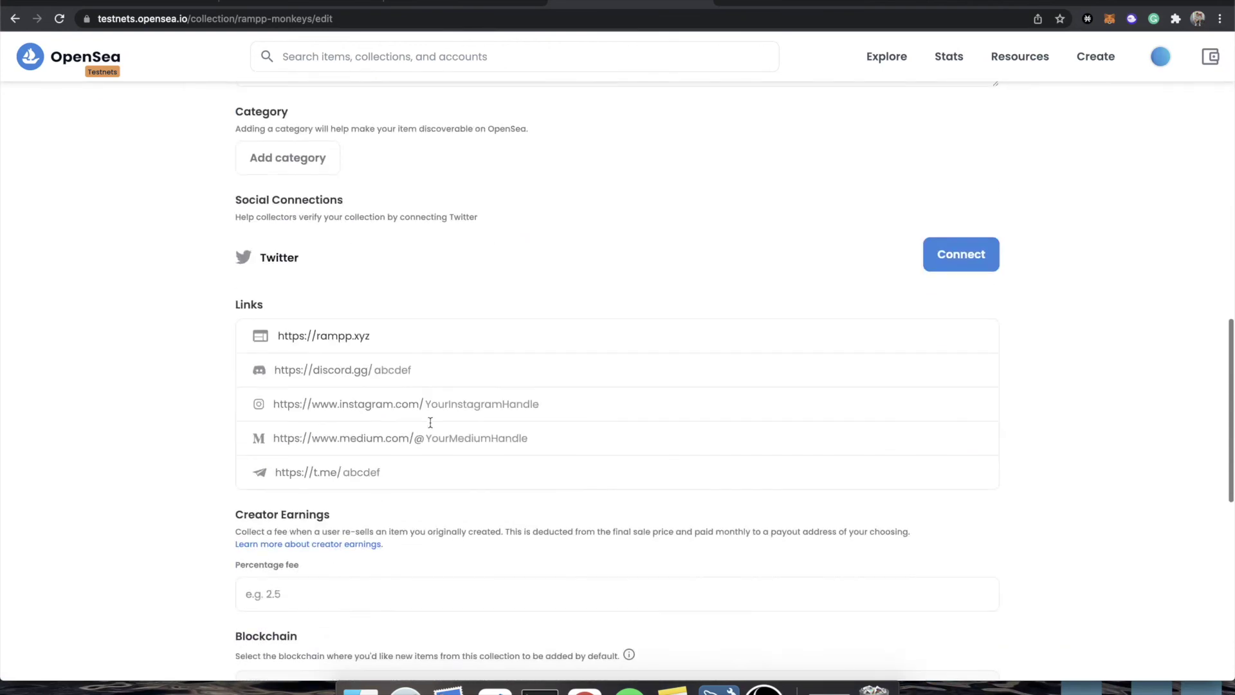
scroll(430, 422, "down", 7)
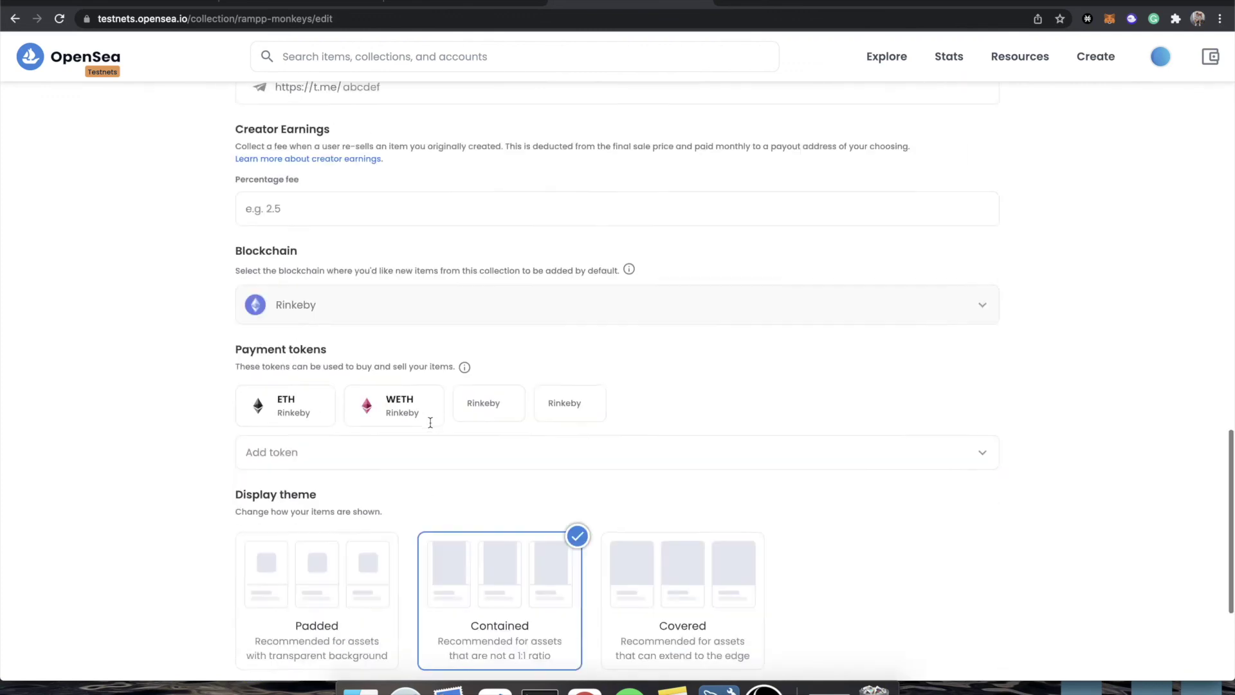
scroll(429, 428, "down", 2)
scroll(430, 428, "up", 20)
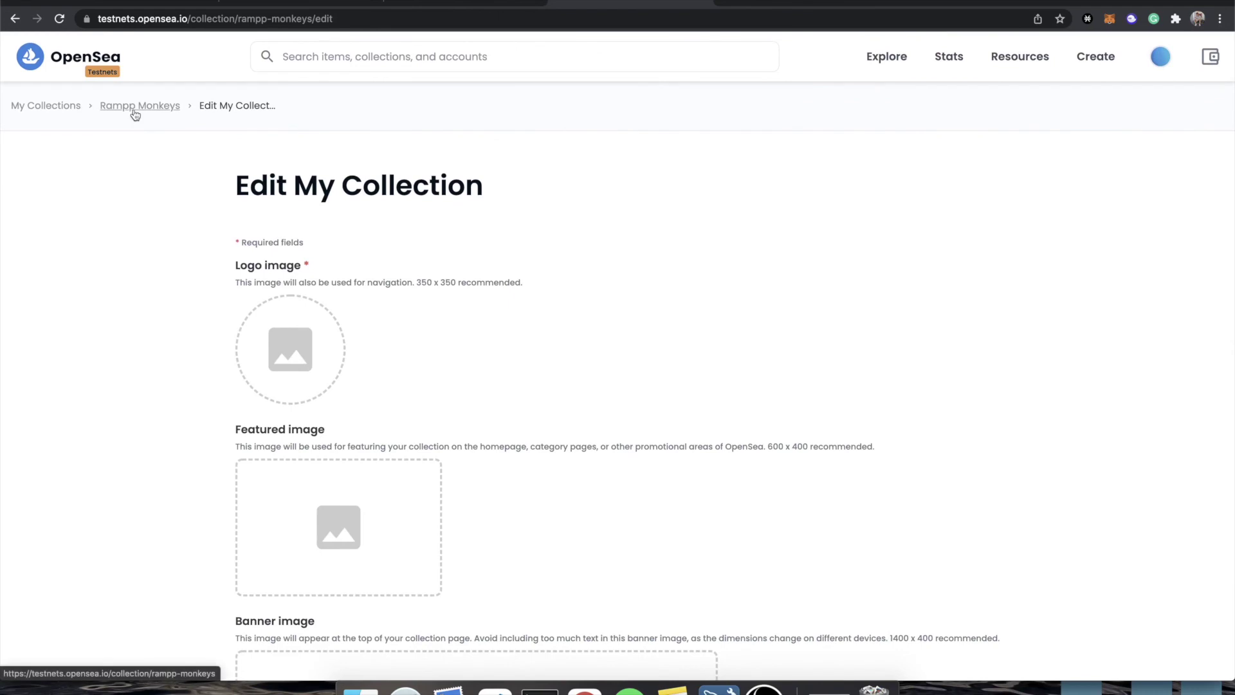
left_click(134, 111)
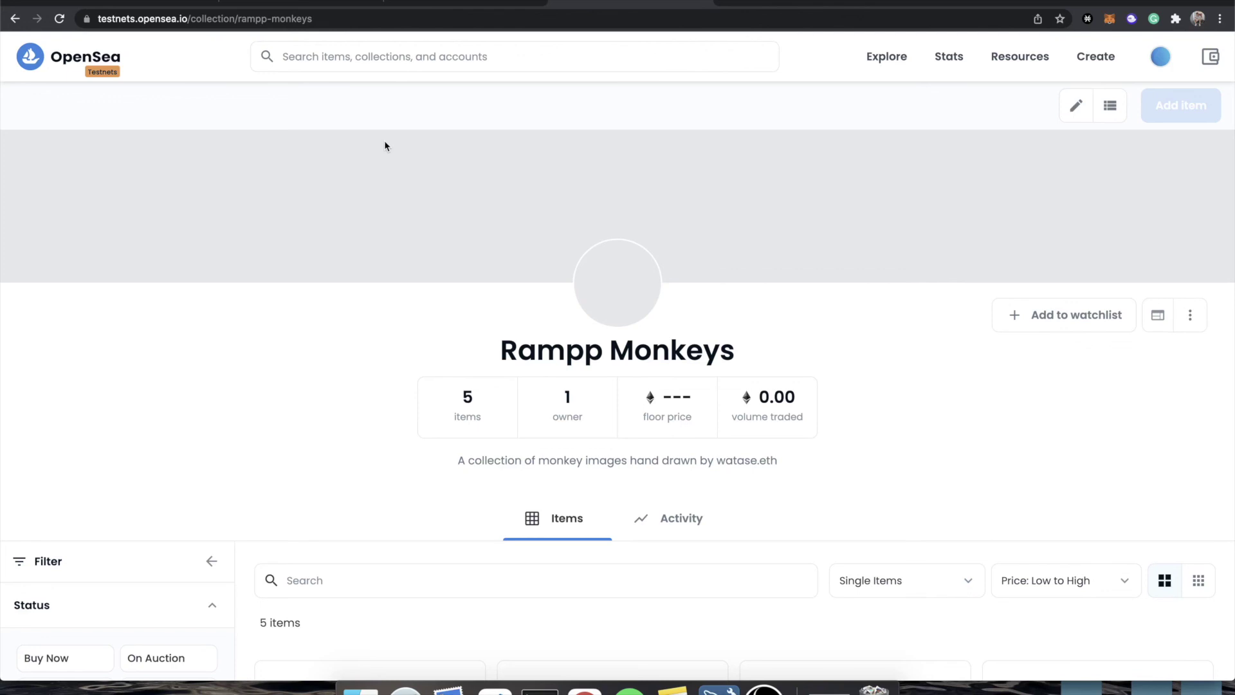
- Switch through the OpenSea and Etherscan tabs to the Rampp contract dashboard
left_click(706, 3)
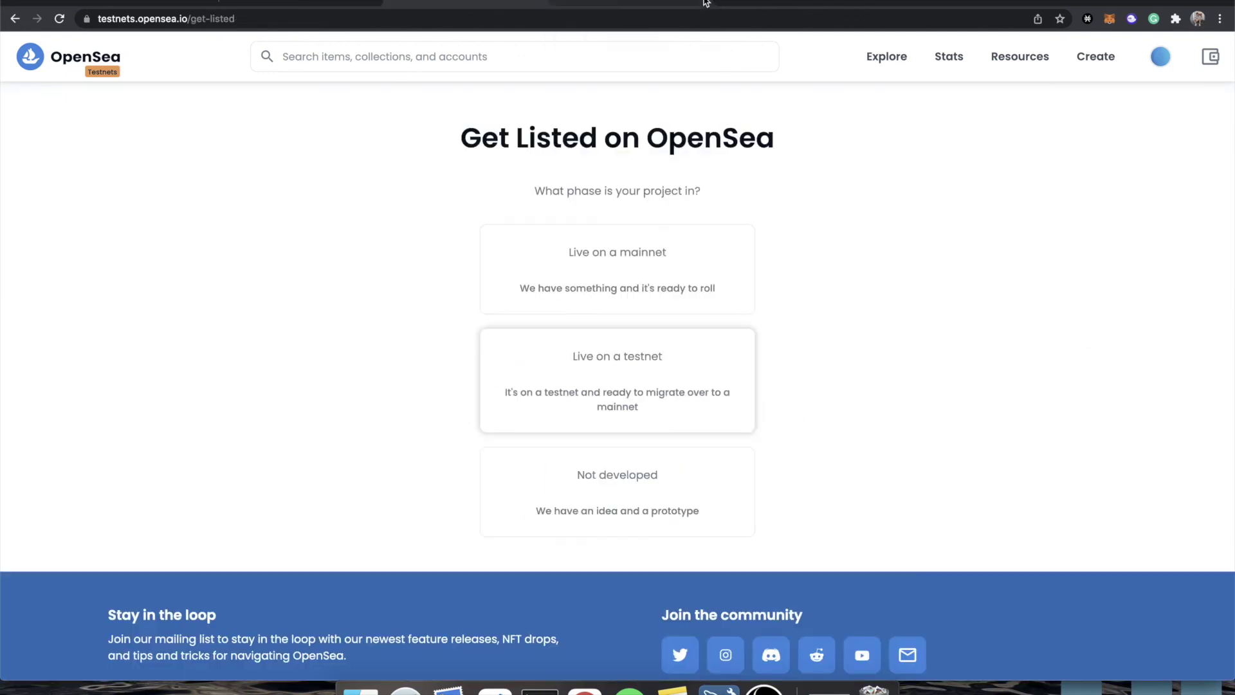
left_click(541, 3)
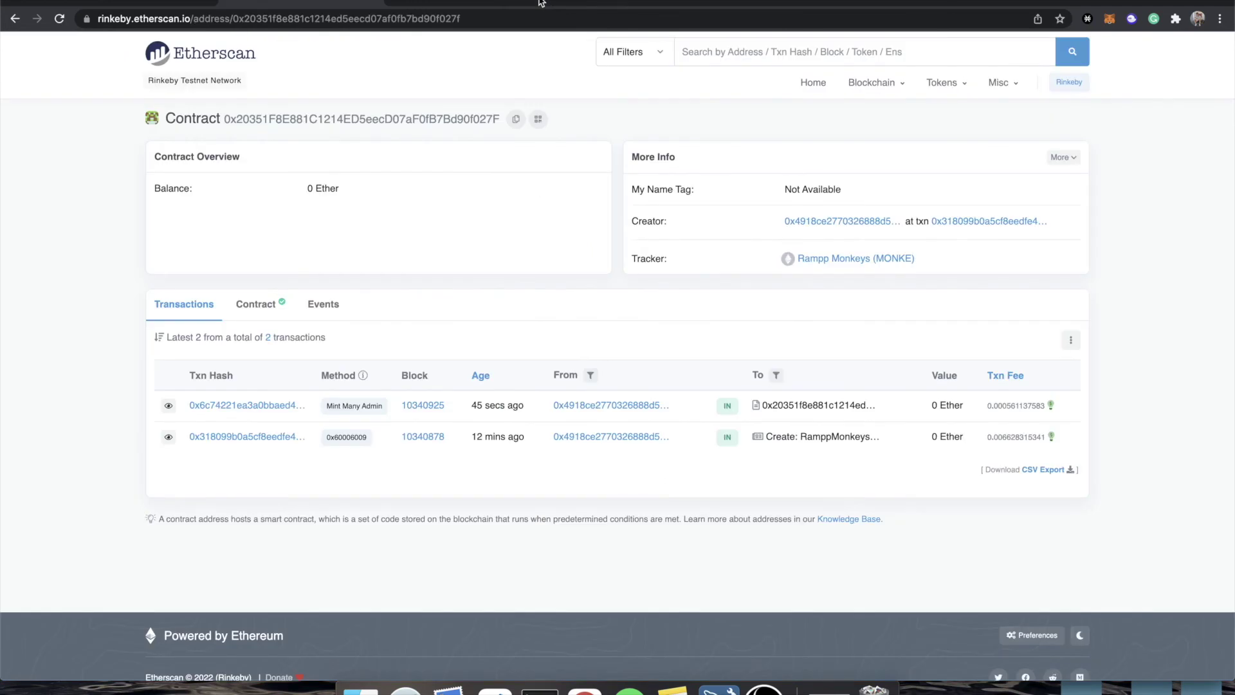
left_click(375, 3)
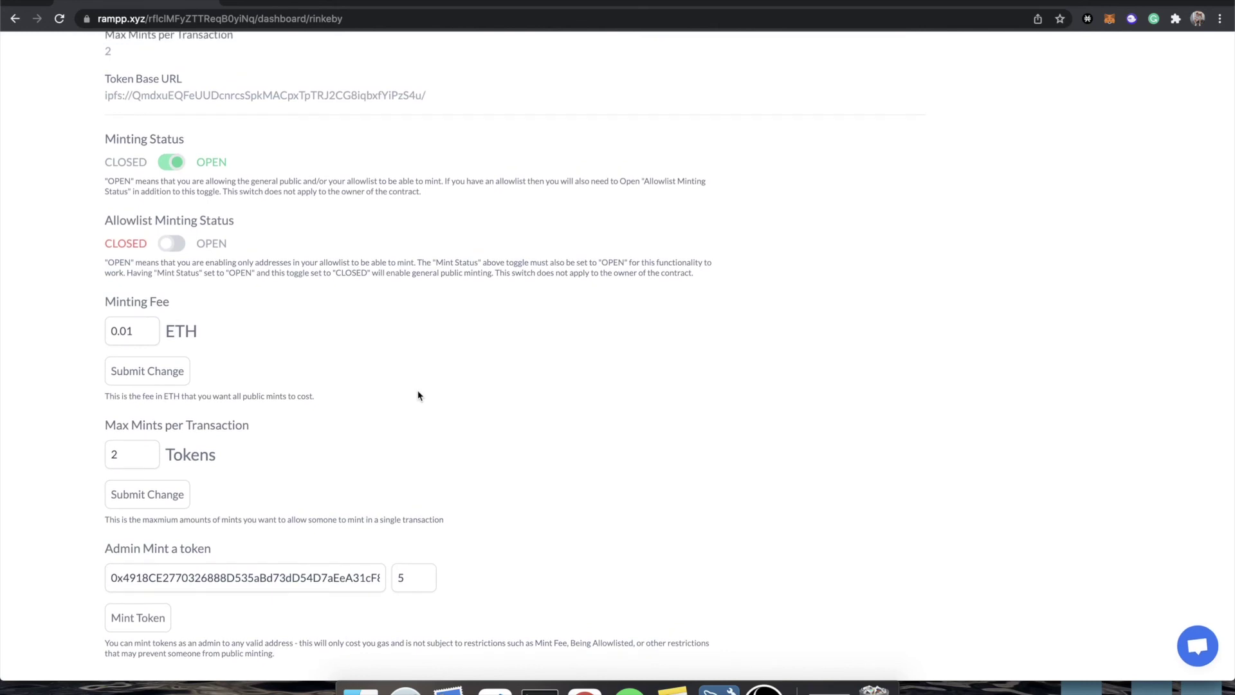
scroll(418, 396, "up", 3)
scroll(418, 396, "up", 2)
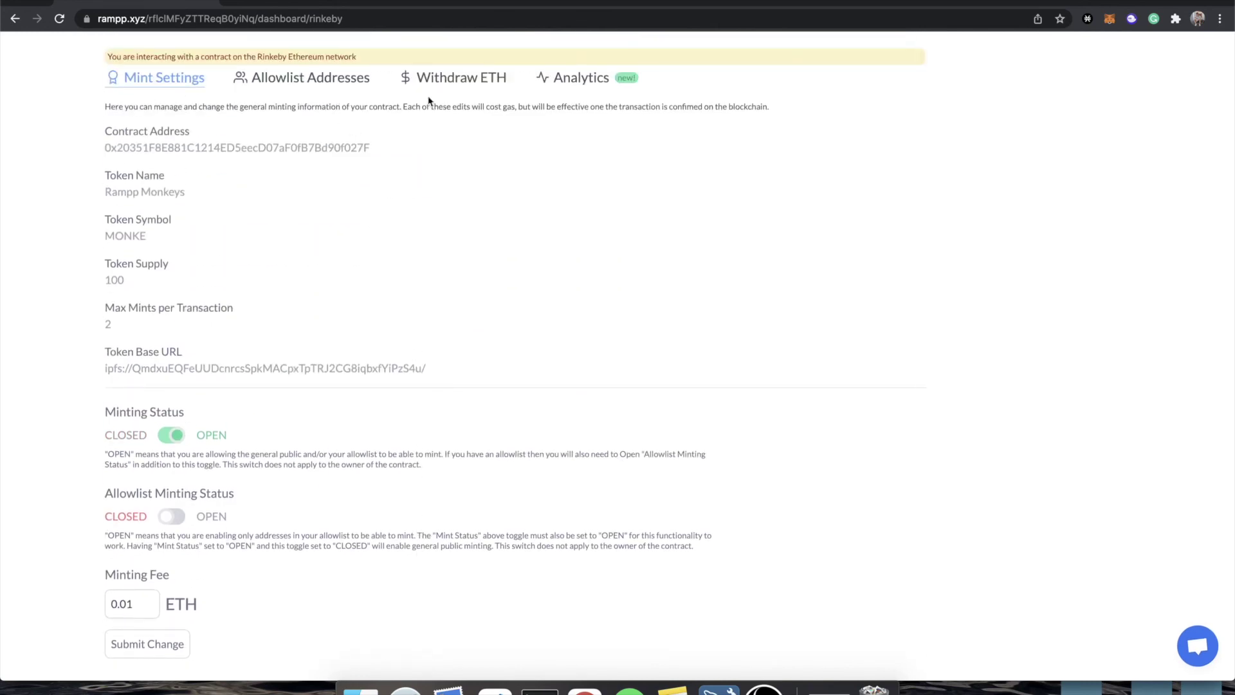
- Glance at the Withdraw ETH balance and payouts, then return to Mint Settings
left_click(466, 86)
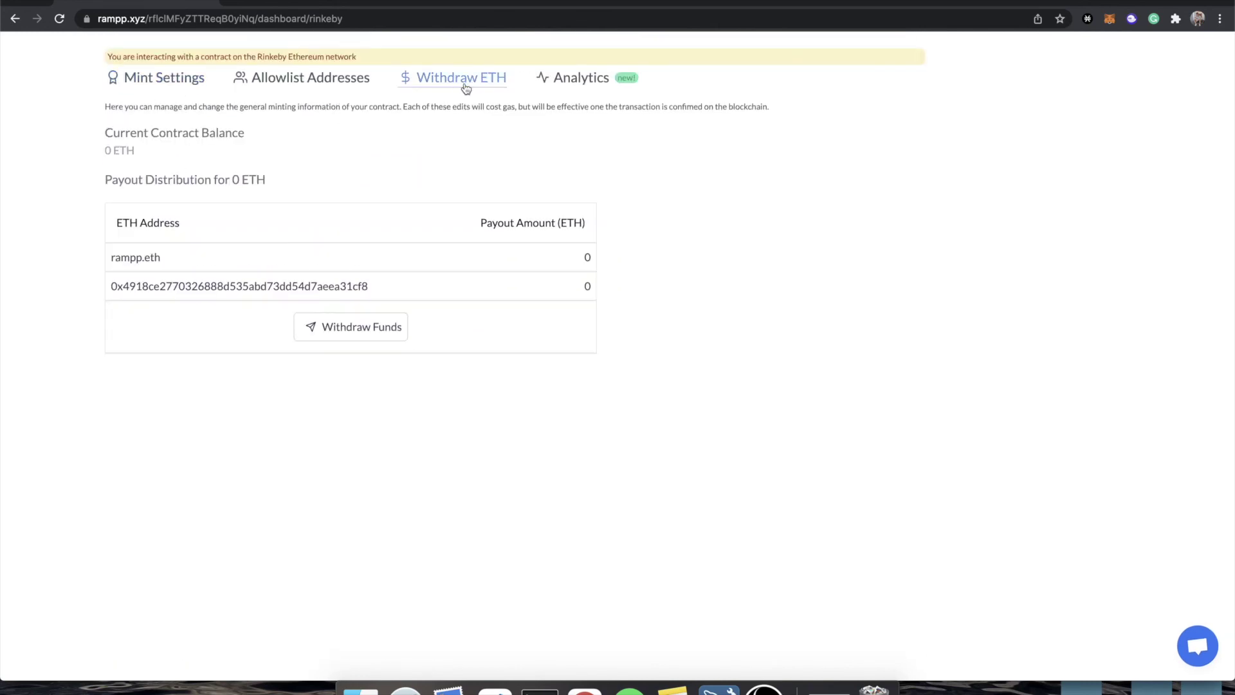
left_click(172, 89)
scroll(439, 402, "down", 5)
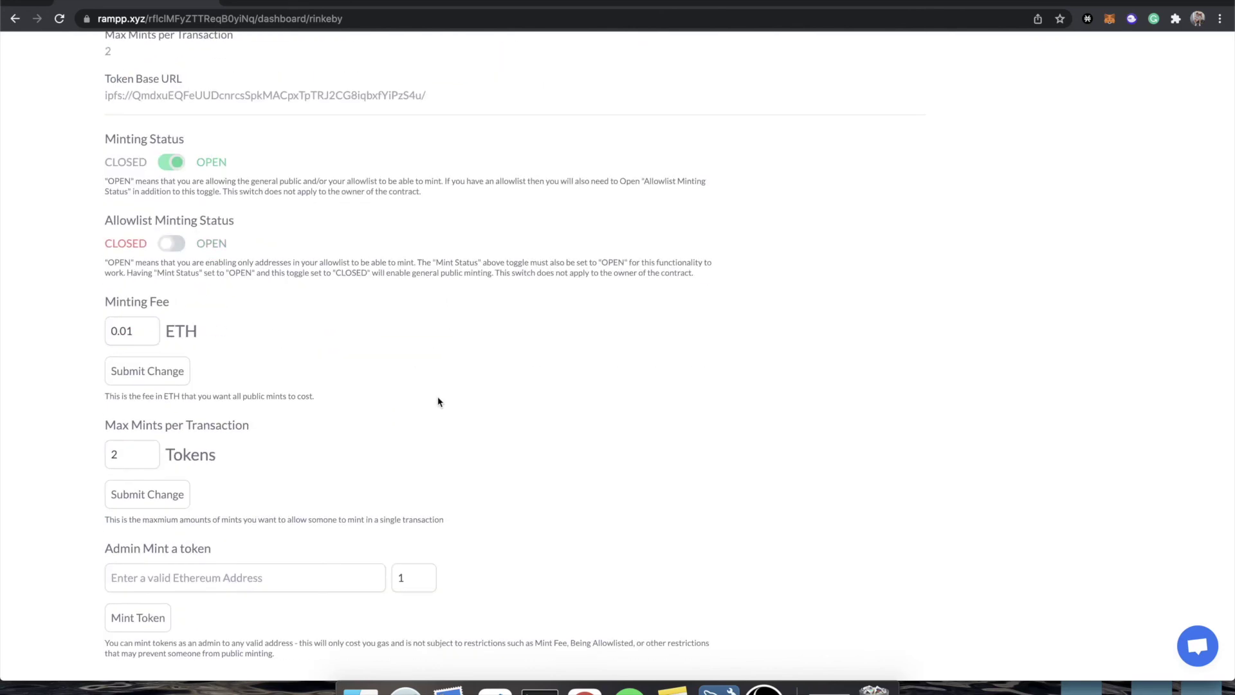
scroll(438, 402, "up", 5)
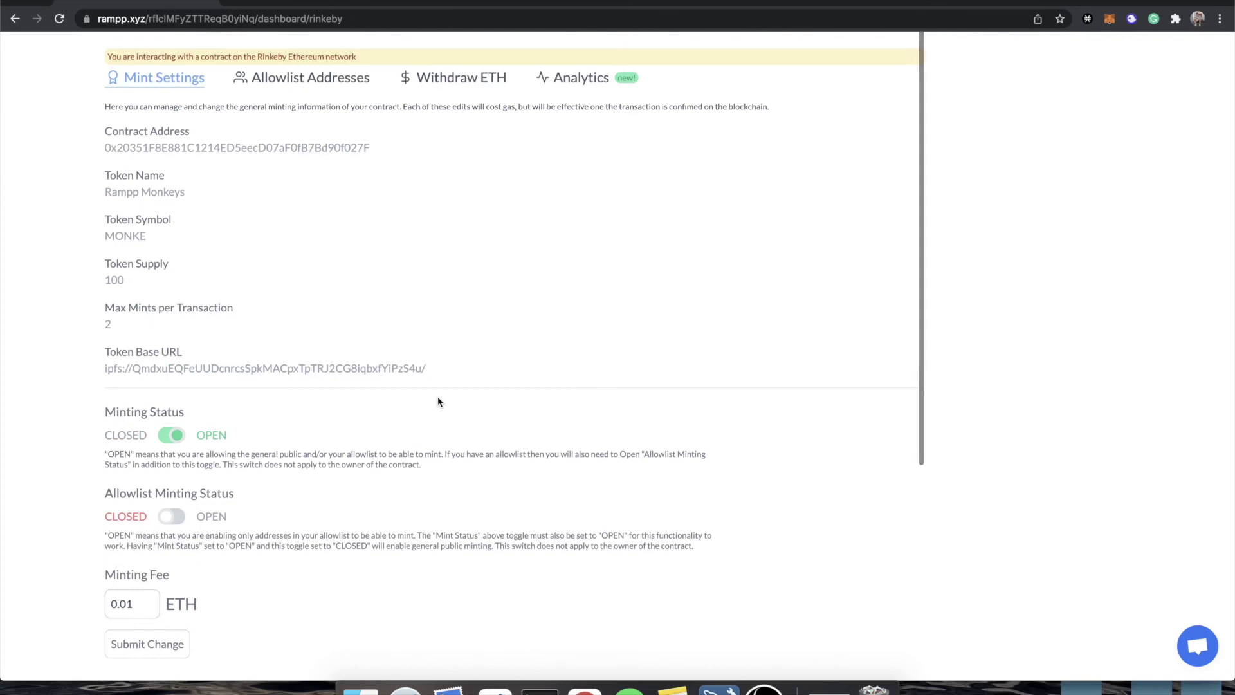